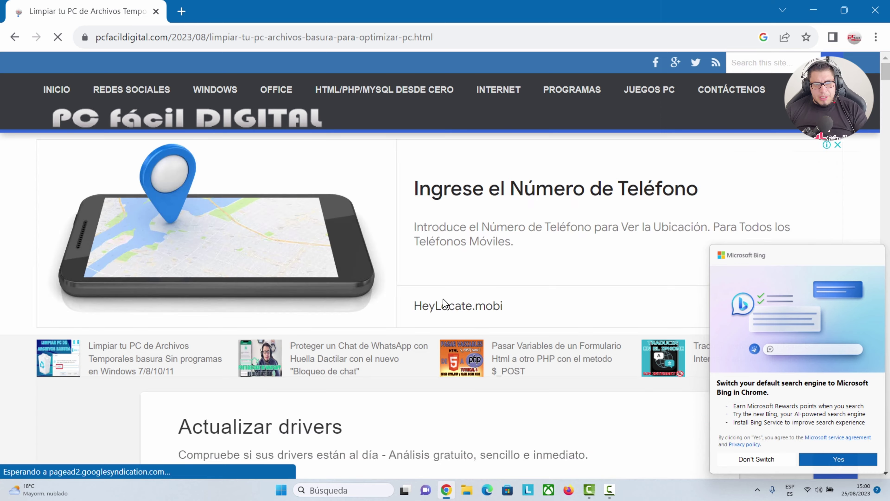
# Find section 1 of the article, "Limpiar archivos temporales en Windows", and highlight its heading
pyautogui.scroll(-10, 403, 304)
pyautogui.scroll(-4, 366, 308)
pyautogui.scroll(-7, 365, 307)
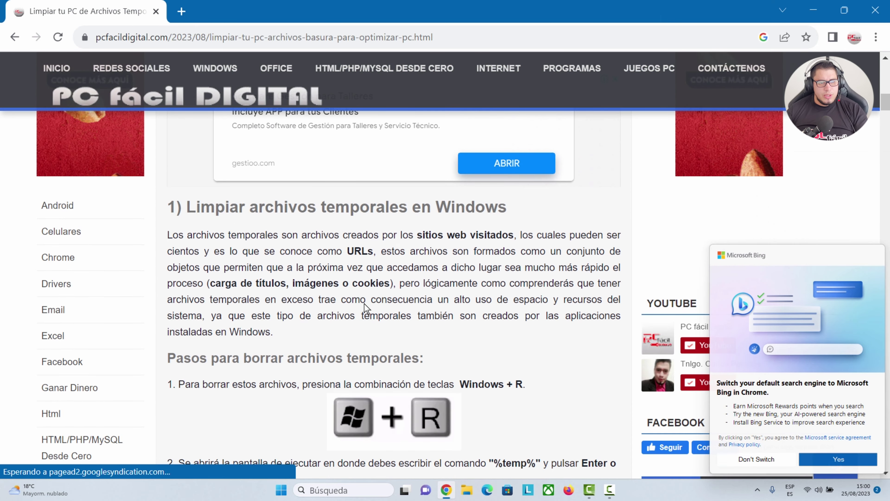
pyautogui.moveTo(168, 206); pyautogui.dragTo(526, 215)
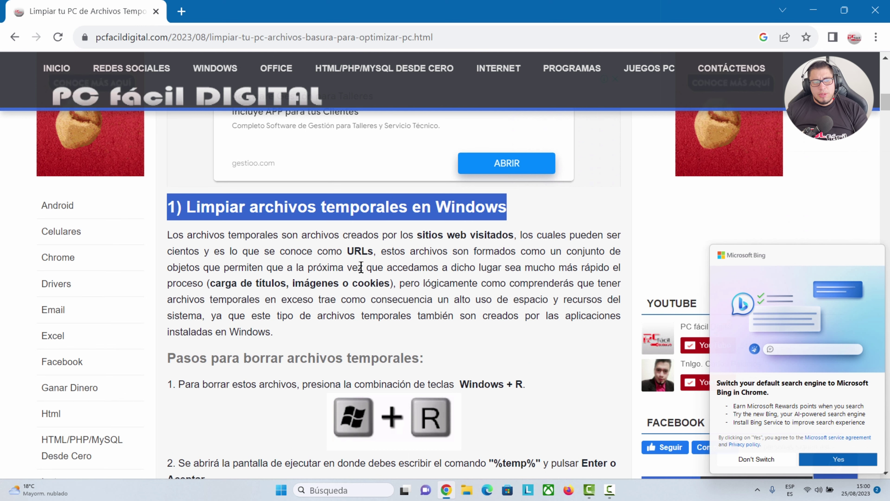
# Clear the browser window from the desktop and decline the offer to switch the default search engine to Microsoft Bing
pyautogui.click(844, 9)
pyautogui.click(686, 167)
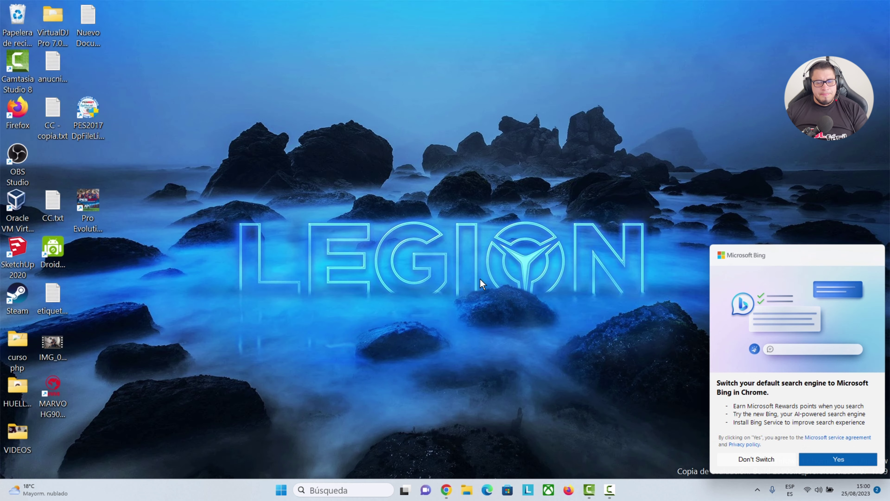
pyautogui.click(757, 459)
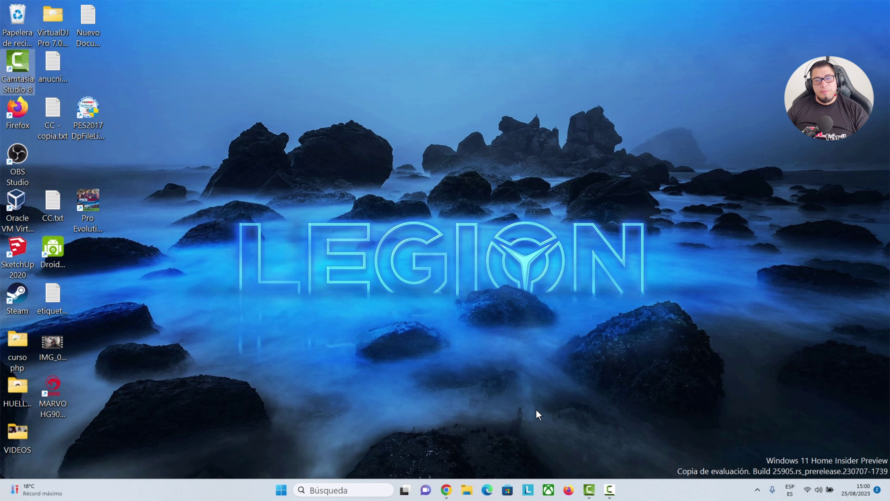
pyautogui.click(622, 365)
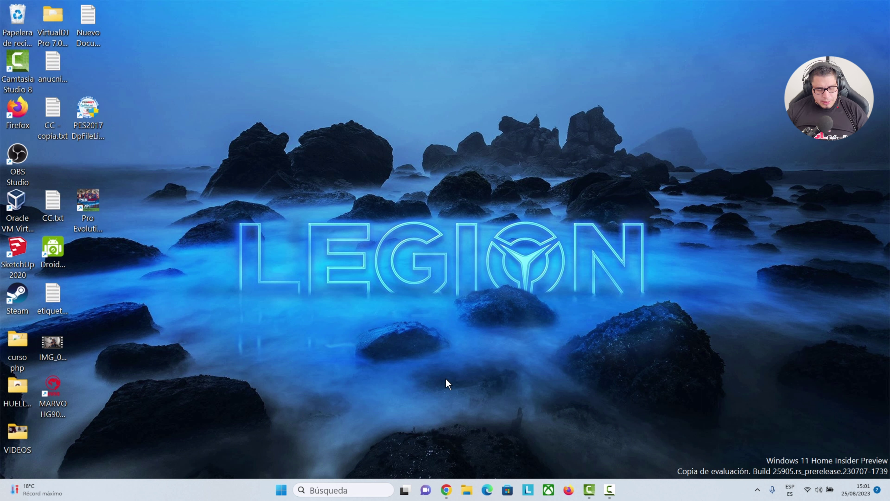
# Open the user's local Temp folder by running the command %temp%
pyautogui.press('super+r')
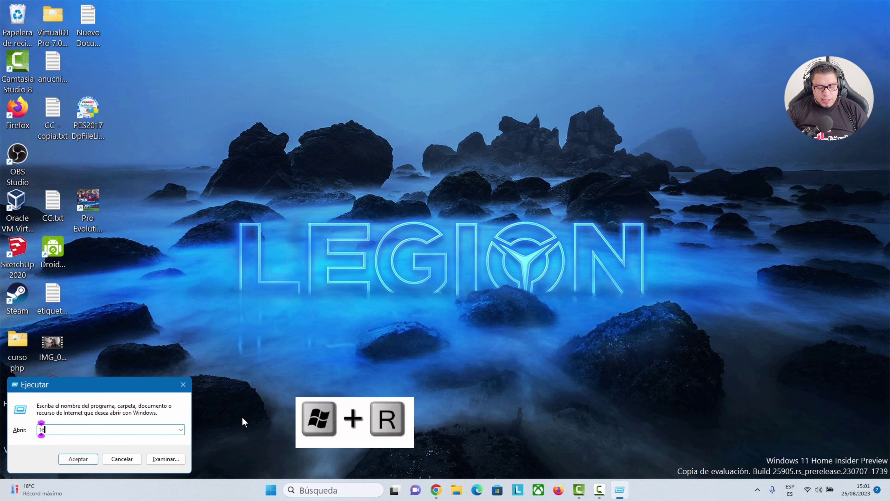
pyautogui.press('BackSpace')
pyautogui.press('BackSpace')
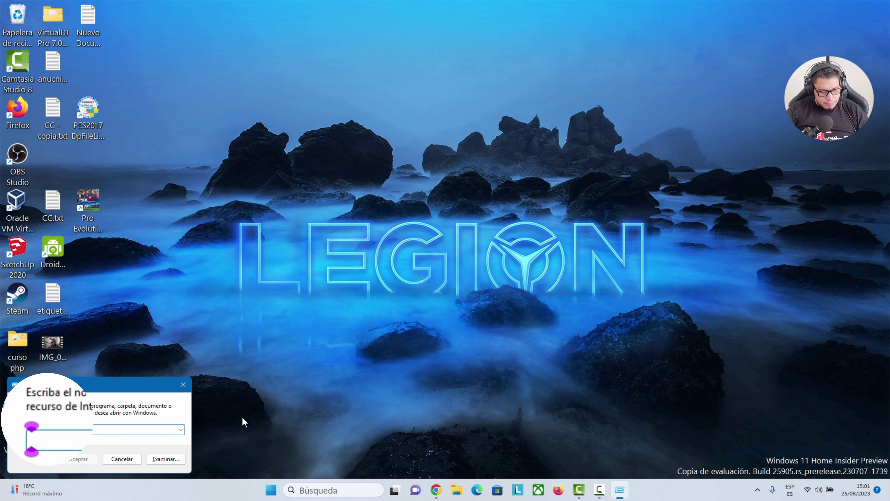
pyautogui.write('%tem')
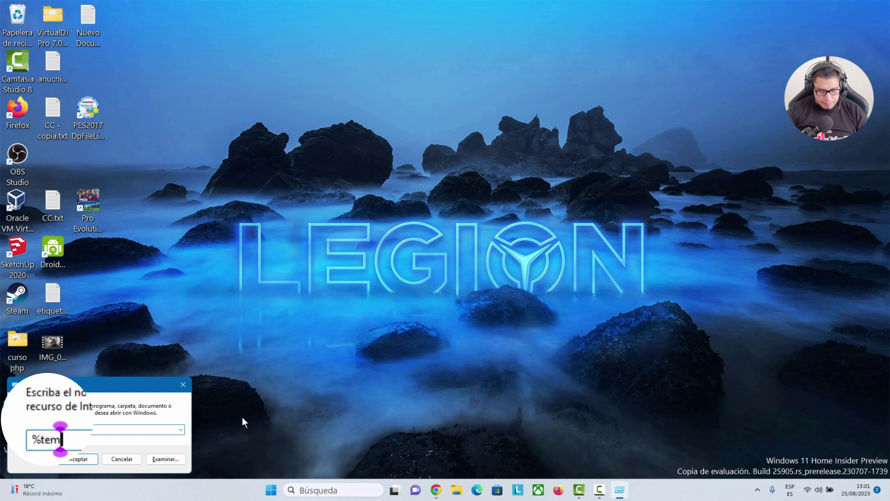
pyautogui.write('p%')
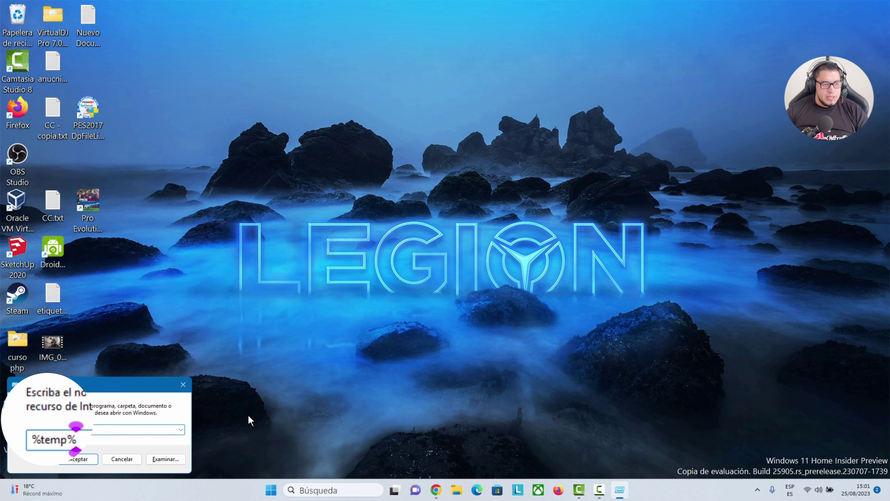
pyautogui.hotkey('shift', 'Home')
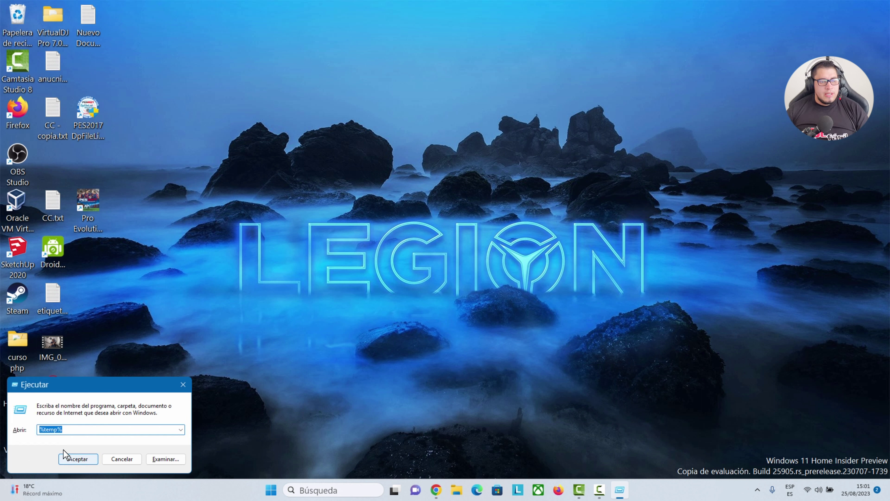
pyautogui.click(77, 460)
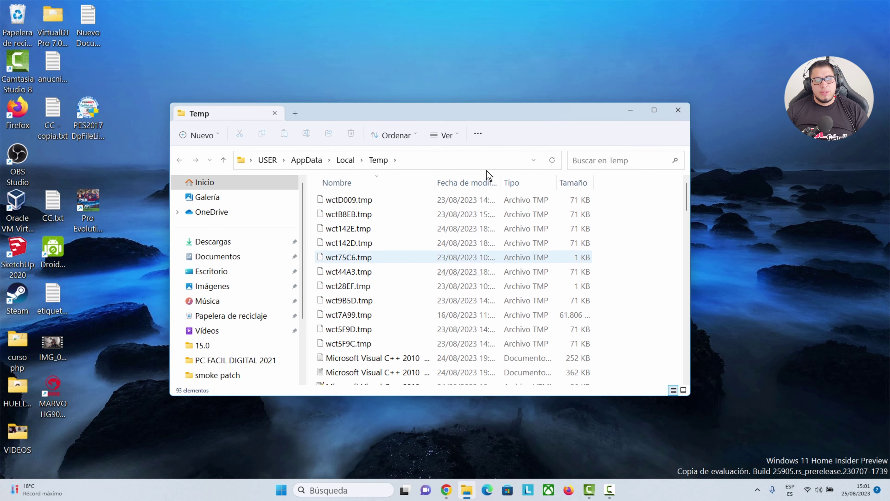
# Look through the user's Temp folder and delete all of its files and folders
pyautogui.click(397, 216)
pyautogui.scroll(-9, 471, 251)
pyautogui.scroll(-12, 472, 251)
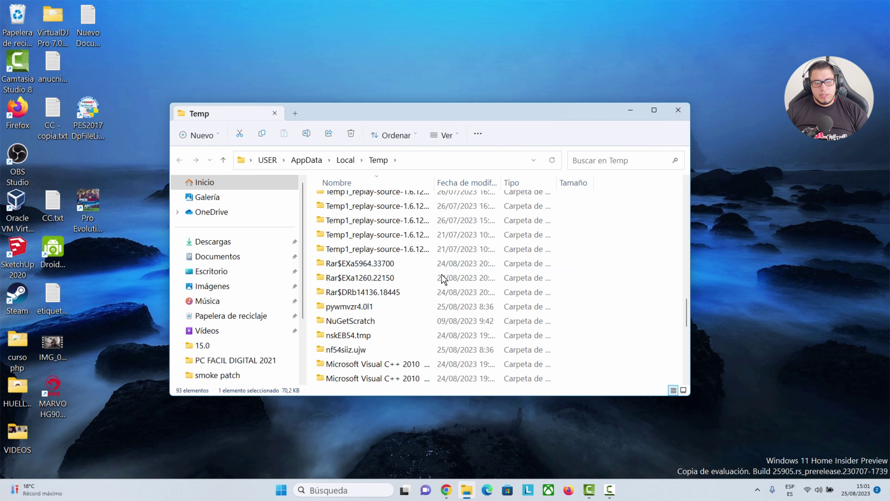
pyautogui.scroll(5, 516, 277)
pyautogui.scroll(-5, 684, 248)
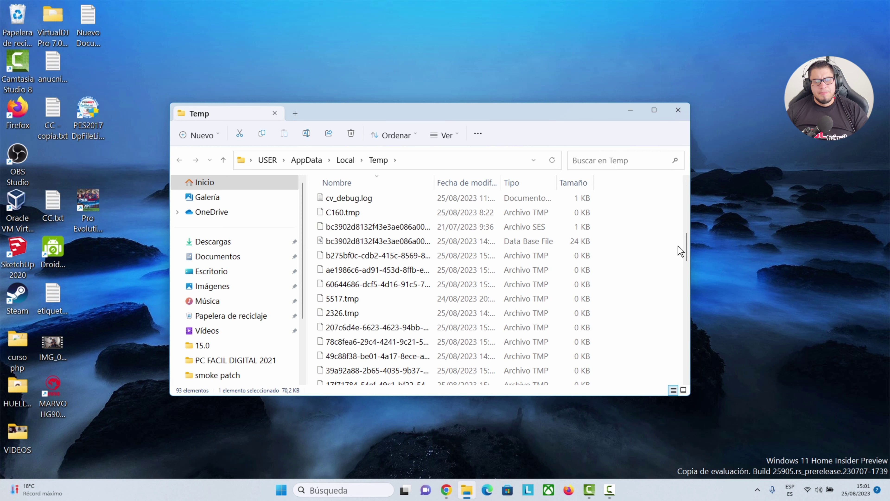
pyautogui.scroll(10, 689, 236)
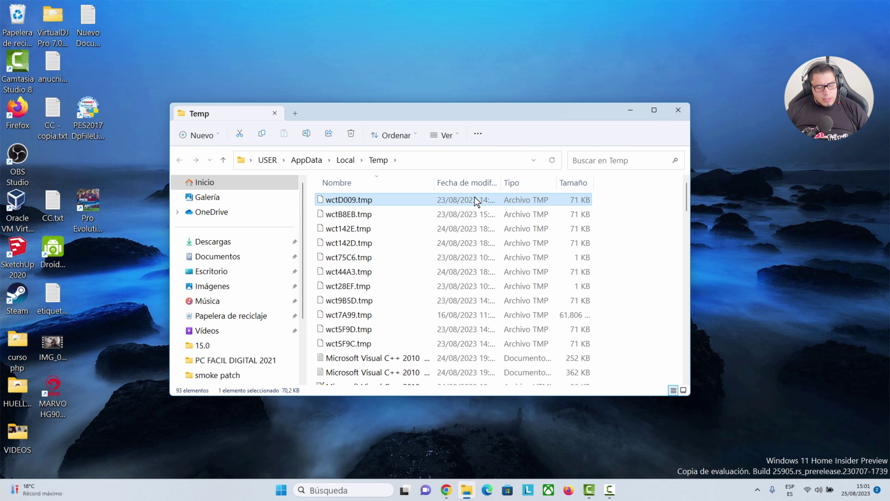
pyautogui.hotkey('ctrl', 'a')
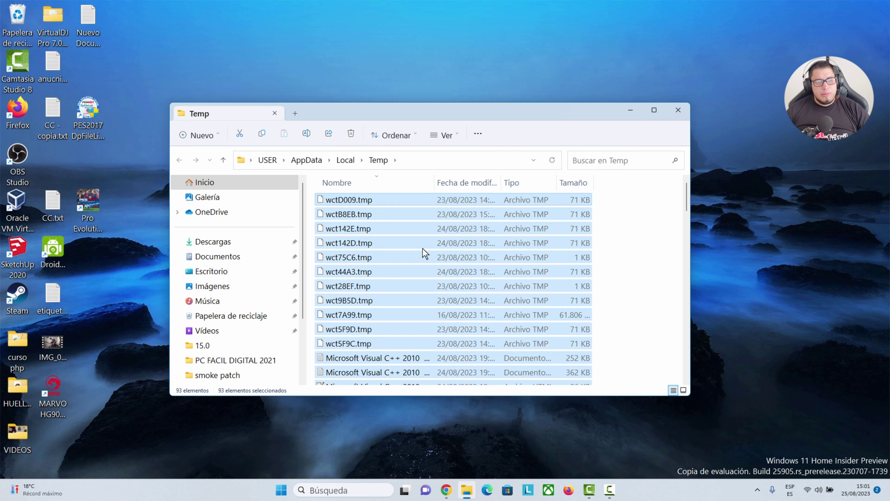
pyautogui.rightClick(379, 263)
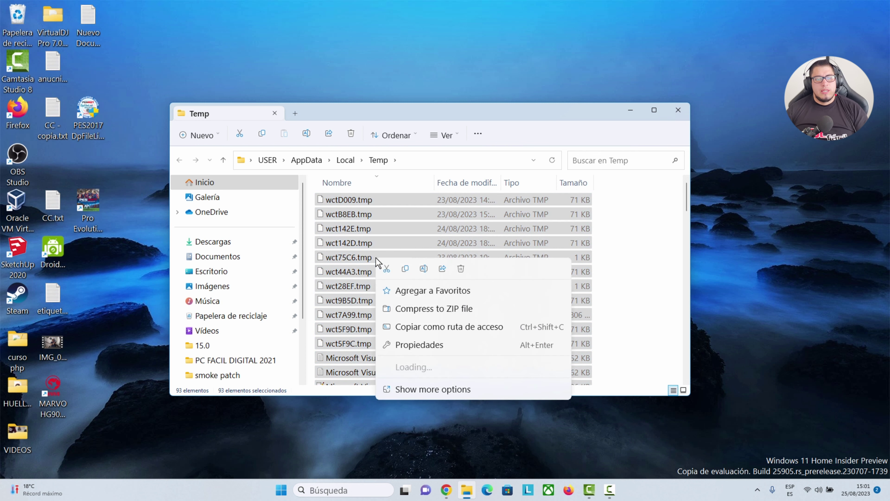
pyautogui.click(462, 269)
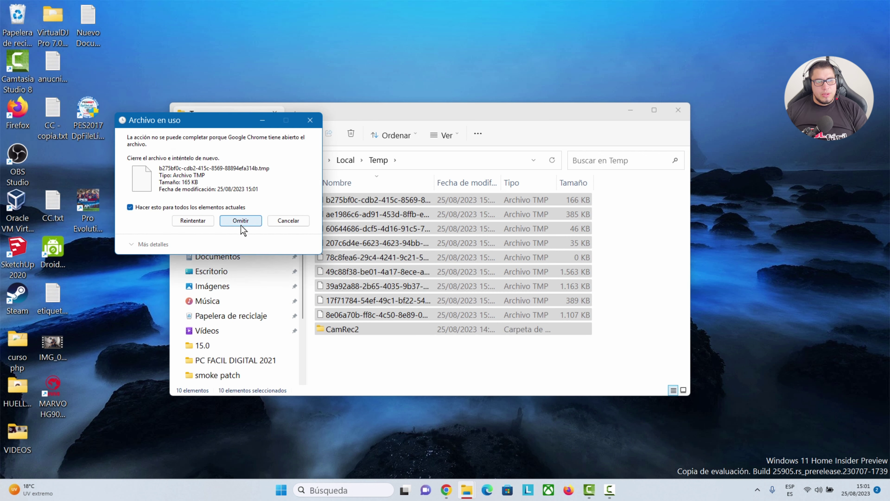
# Retry the deletion, skip the files that are in use, and close the Temp folder
pyautogui.click(191, 221)
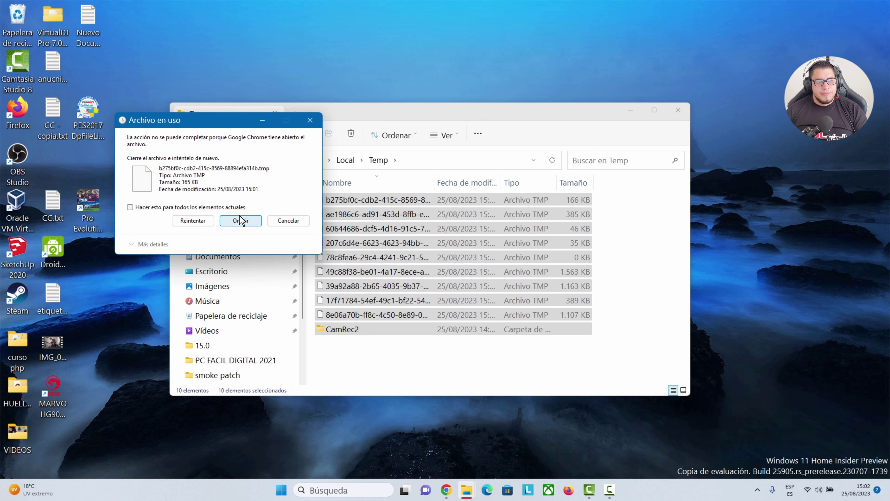
pyautogui.click(240, 220)
pyautogui.click(239, 220)
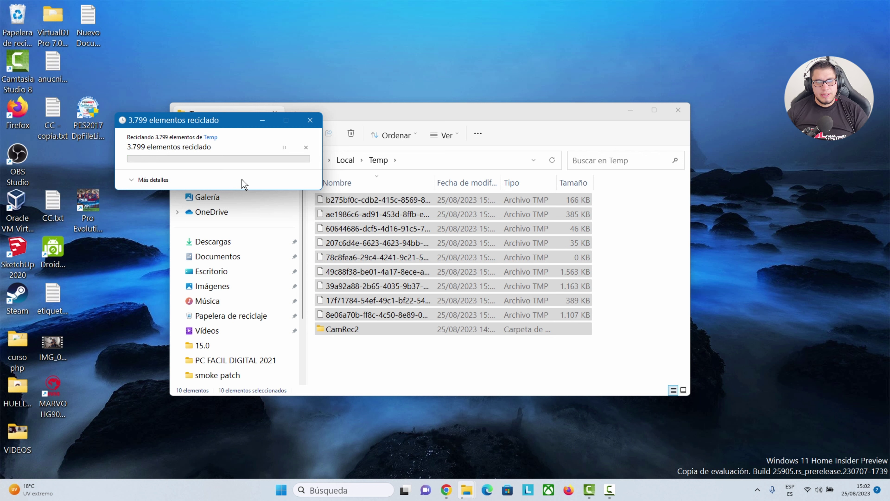
pyautogui.click(371, 352)
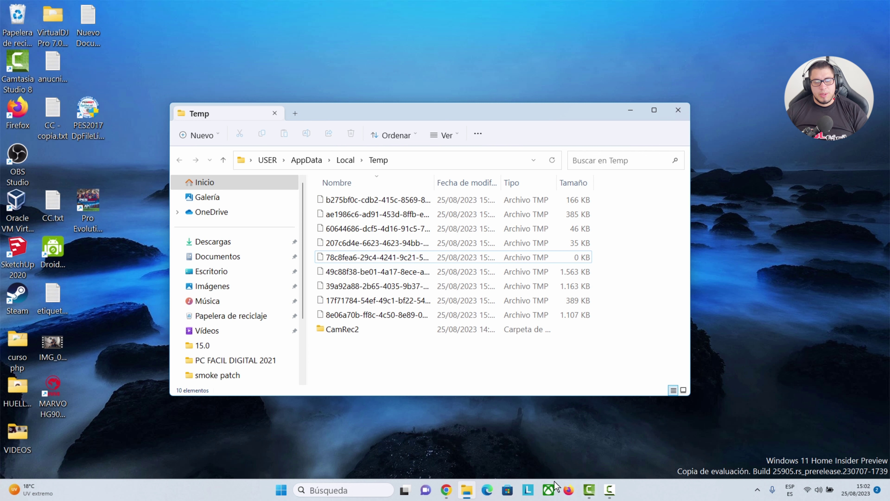
pyautogui.click(679, 110)
# Switch to the article in Chrome and highlight the section 2 heading, "Eliminar archivos temporales de Windows"
pyautogui.click(449, 490)
pyautogui.scroll(-15, 361, 379)
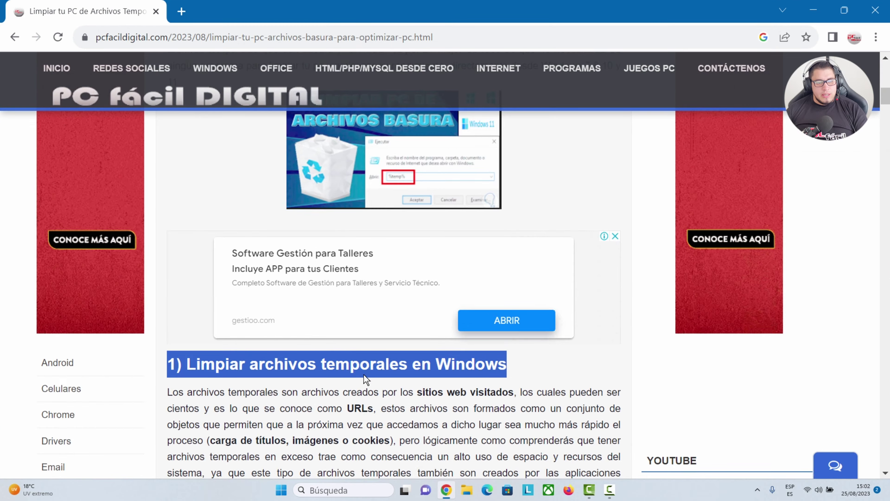
pyautogui.scroll(-8, 354, 403)
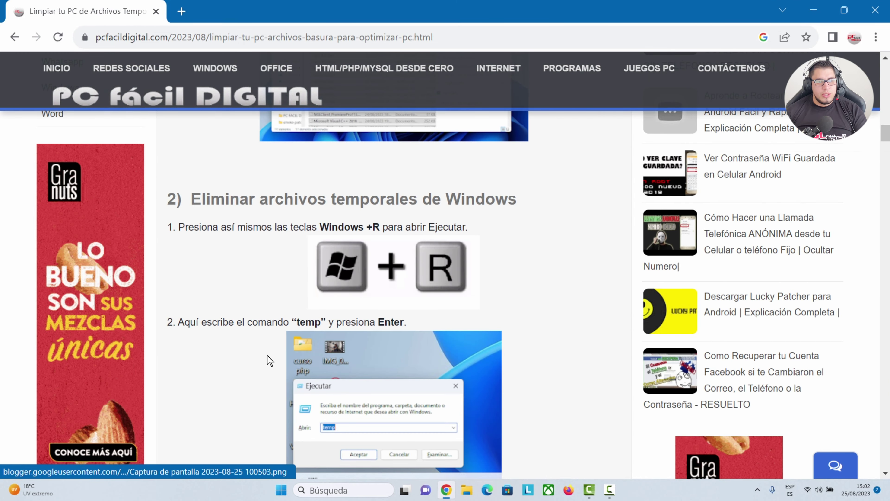
pyautogui.moveTo(187, 191); pyautogui.dragTo(533, 217)
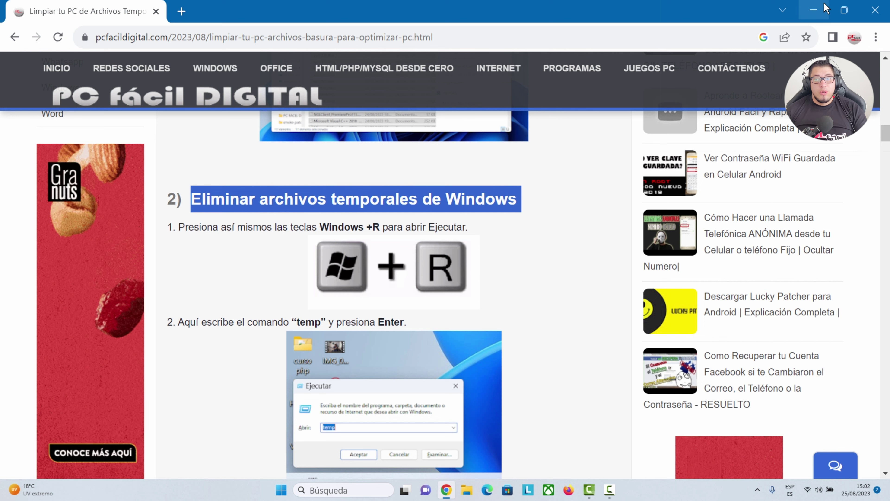
# Minimize the browser and open the Windows Temp folder by running the command temp
pyautogui.click(813, 10)
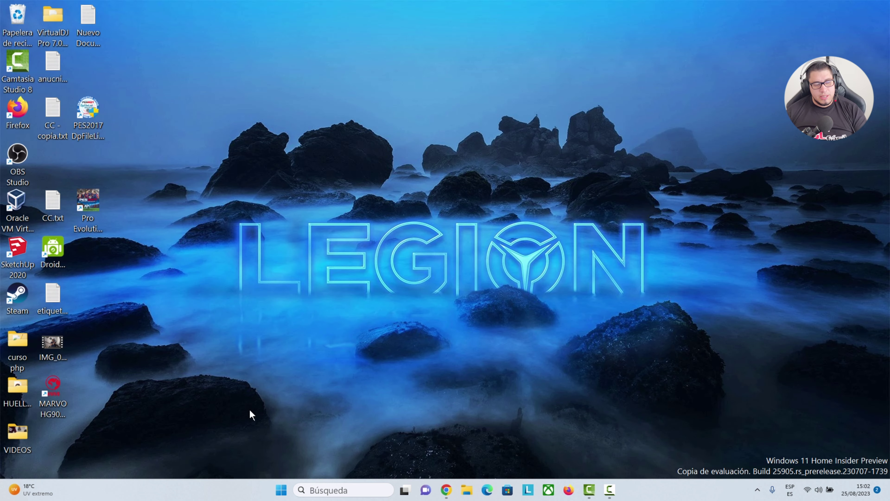
pyautogui.press('super+r')
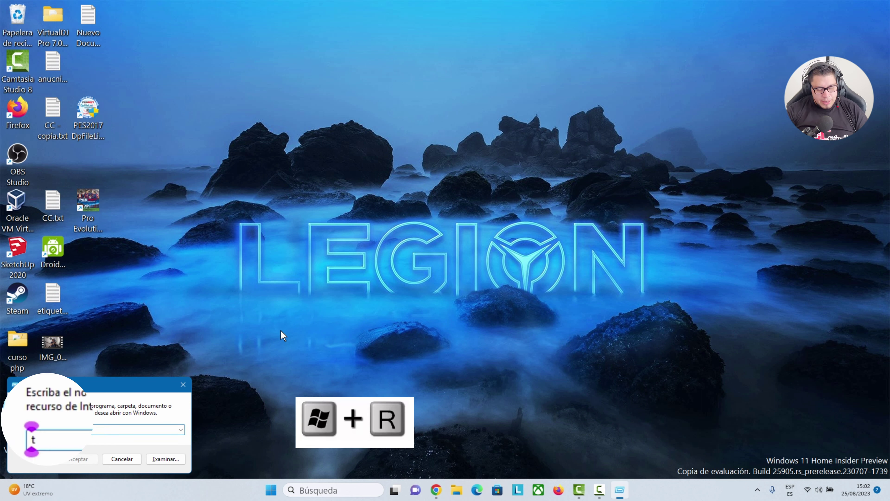
pyautogui.write('temp')
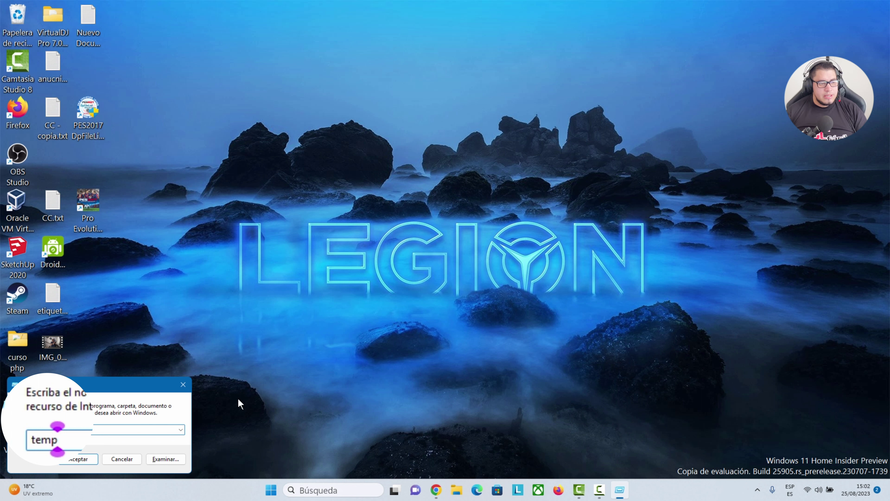
pyautogui.press('Return')
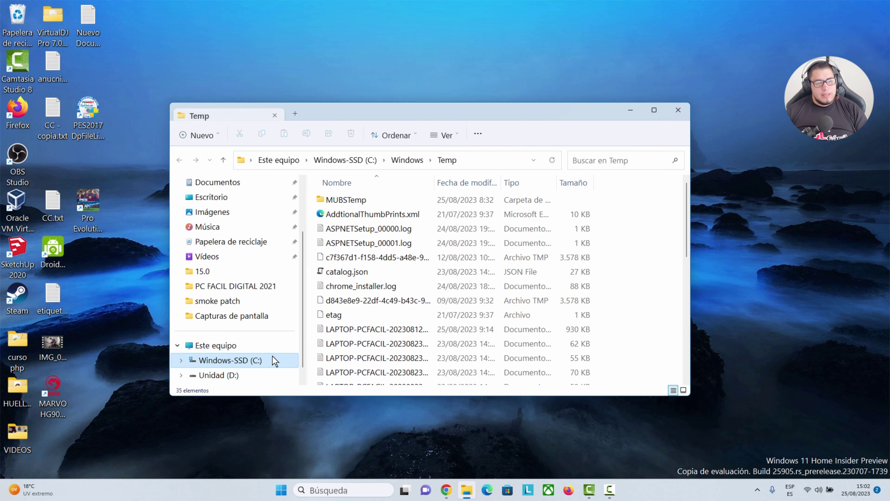
# Delete everything in the Windows Temp folder, skipping the log file in use, and close the folder
pyautogui.click(434, 246)
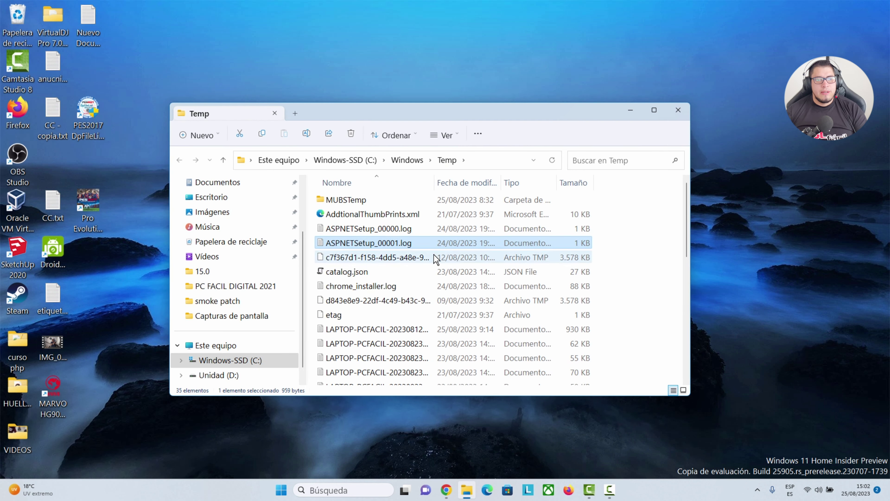
pyautogui.scroll(-7, 437, 280)
pyautogui.scroll(7, 448, 358)
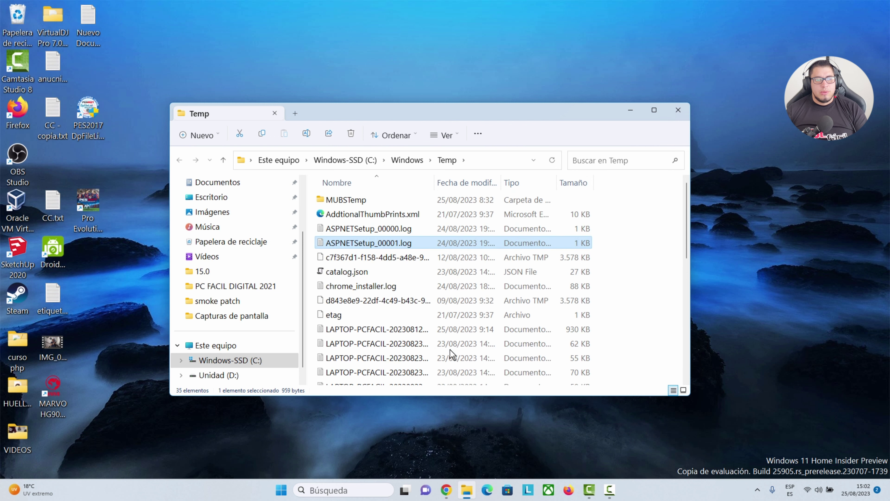
pyautogui.click(404, 215)
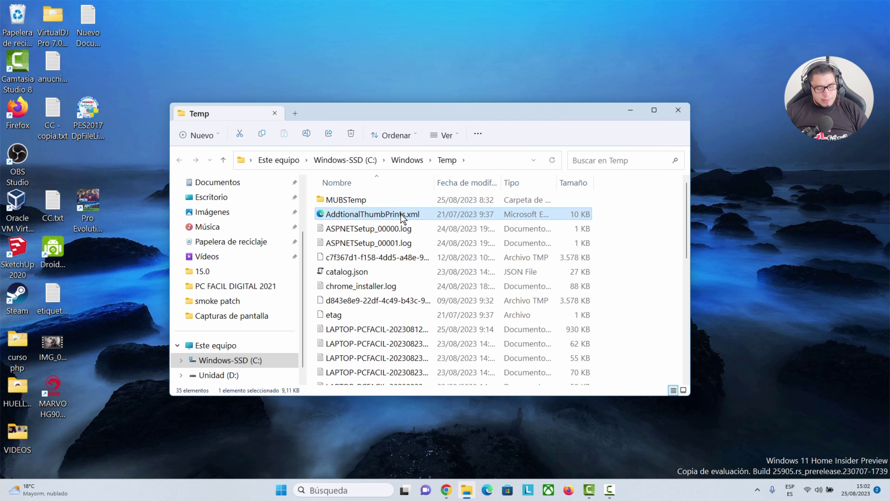
pyautogui.hotkey('ctrl', 'a')
pyautogui.rightClick(381, 229)
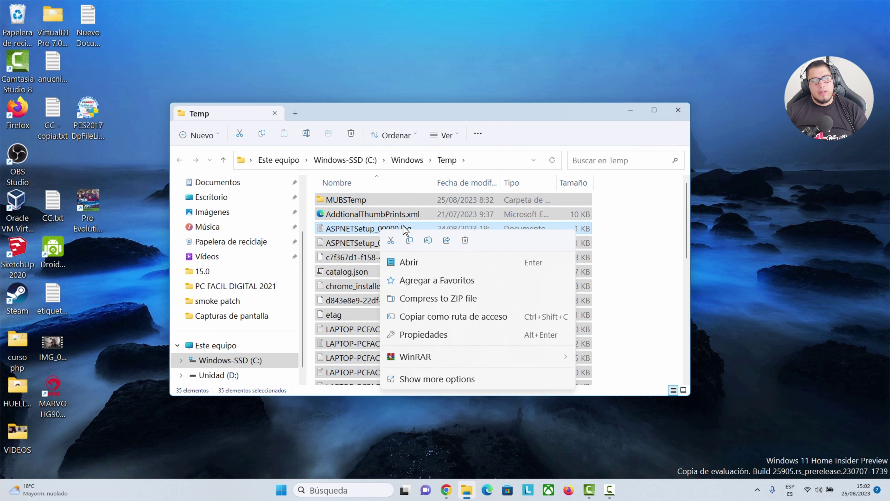
pyautogui.click(465, 241)
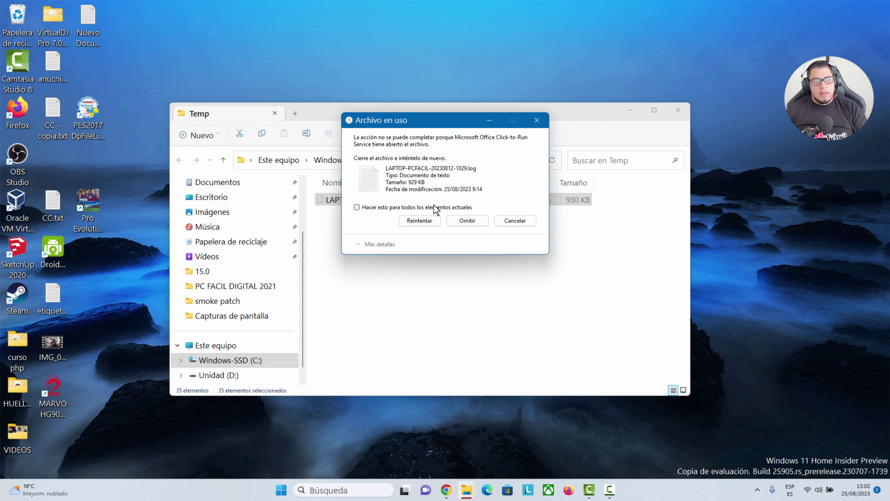
pyautogui.click(472, 222)
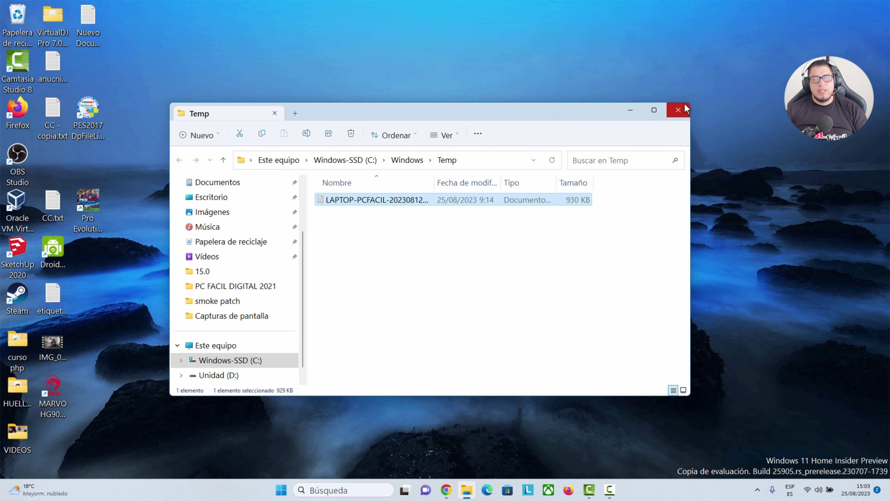
pyautogui.click(678, 110)
# Highlight the section 3 heading of the article in Chrome, "Limpiar la carpeta "Prefetch" de Windows", and return to the desktop
pyautogui.hotkey('alt', 'Tab')
pyautogui.moveTo(186, 347); pyautogui.dragTo(529, 360)
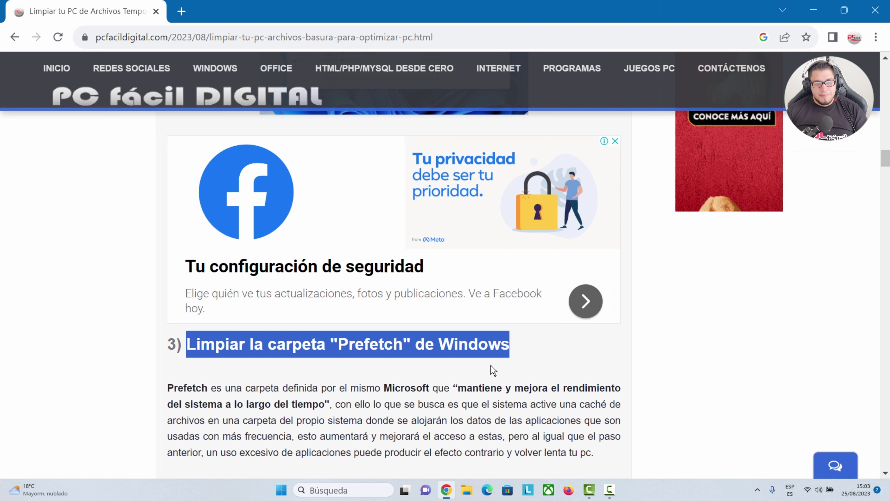
pyautogui.scroll(-3, 420, 286)
pyautogui.press('super+d')
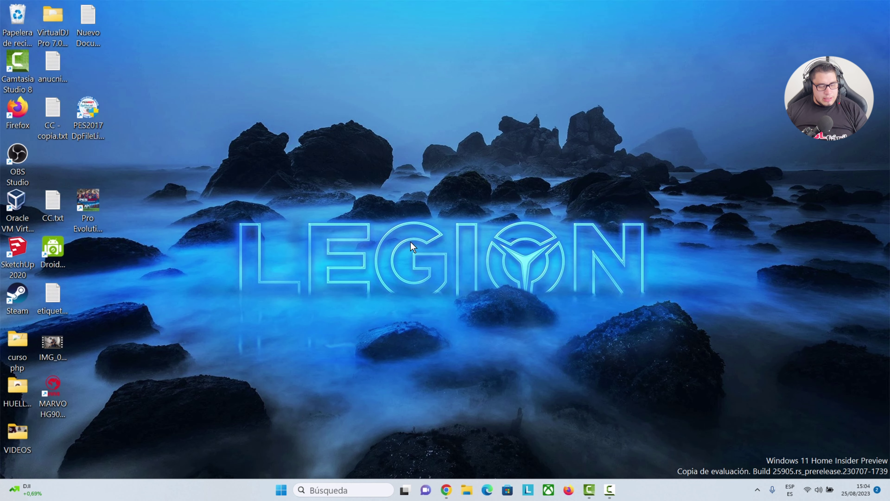
# Open the Windows Prefetch folder by running the command prefetch
pyautogui.press('super+r')
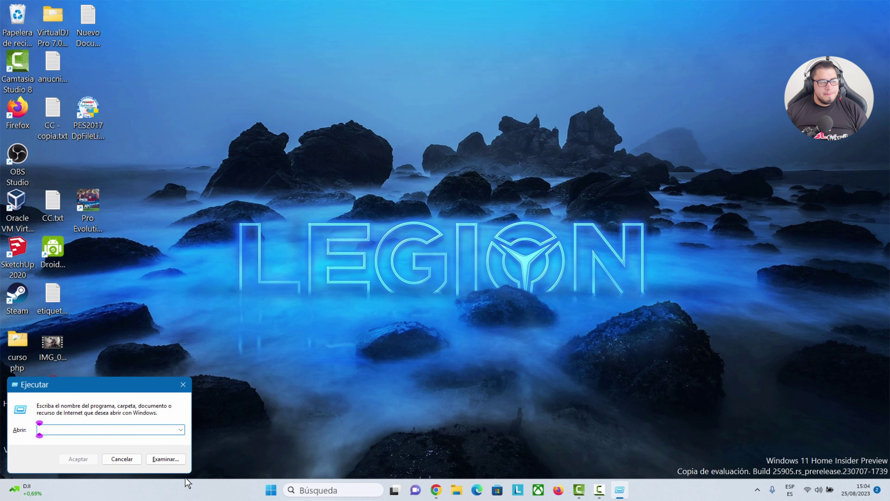
pyautogui.write('prefetch')
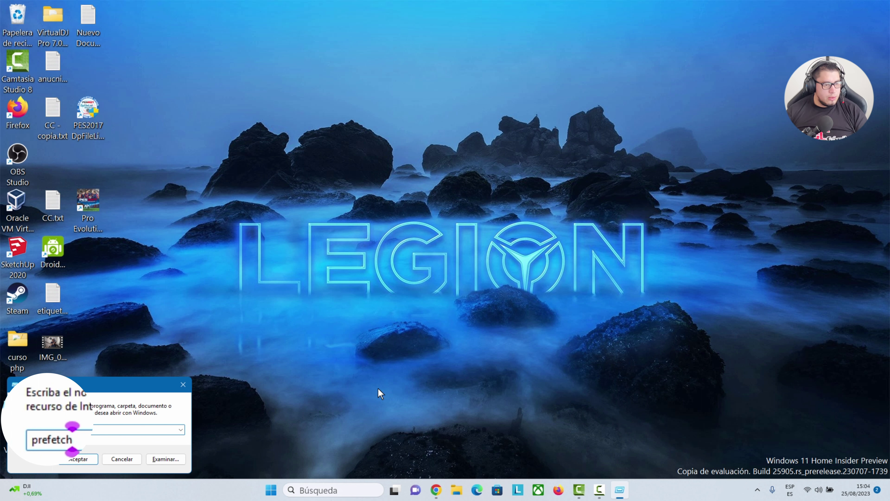
pyautogui.hotkey('ctrl', 'a')
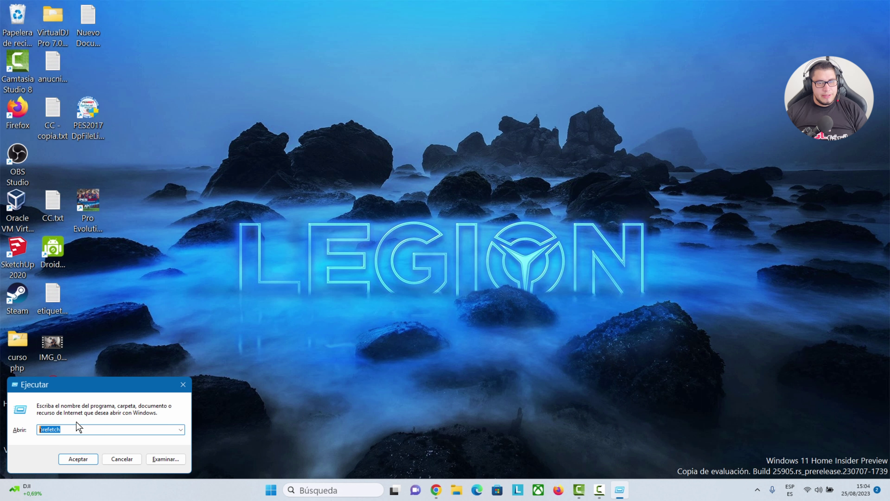
pyautogui.click(78, 459)
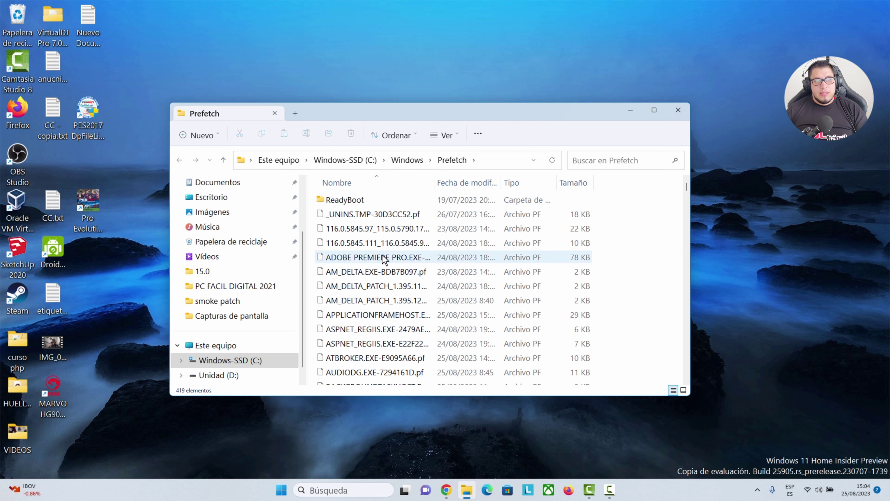
# Delete all the contents of the Prefetch folder and close the folder
pyautogui.scroll(-8, 437, 346)
pyautogui.scroll(6, 435, 339)
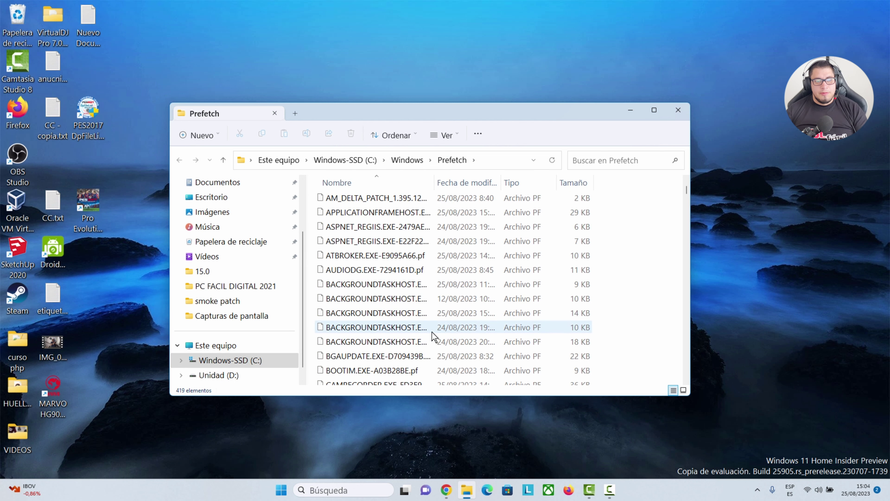
pyautogui.scroll(3, 434, 336)
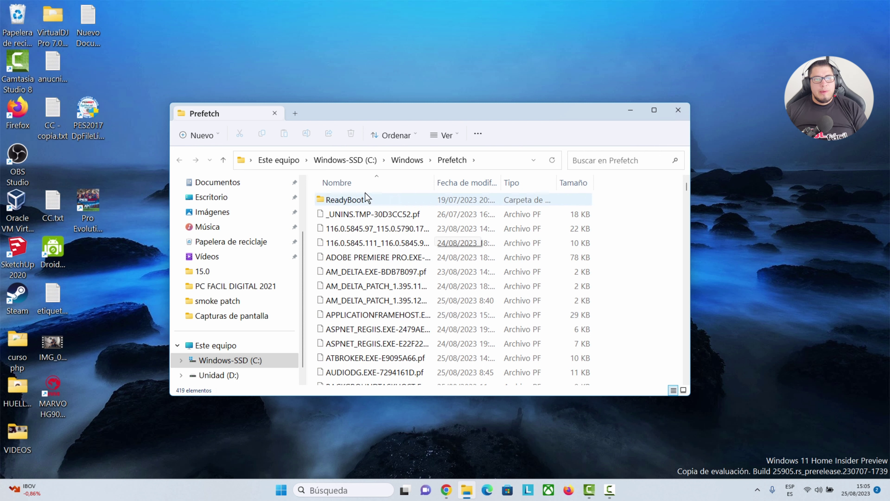
pyautogui.click(388, 230)
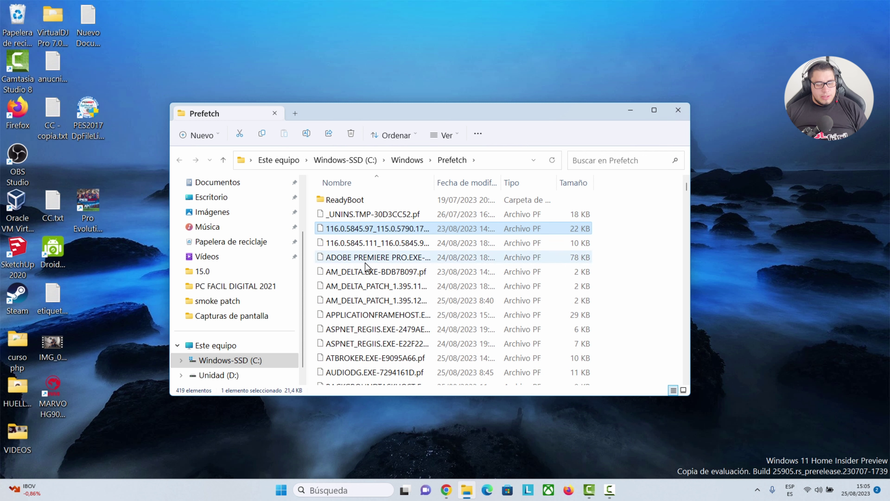
pyautogui.hotkey('ctrl', 'a')
pyautogui.rightClick(371, 231)
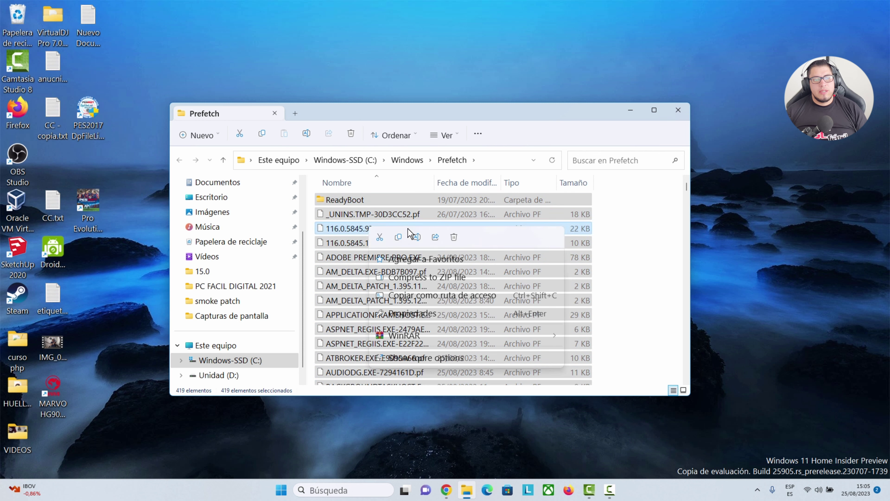
pyautogui.click(455, 238)
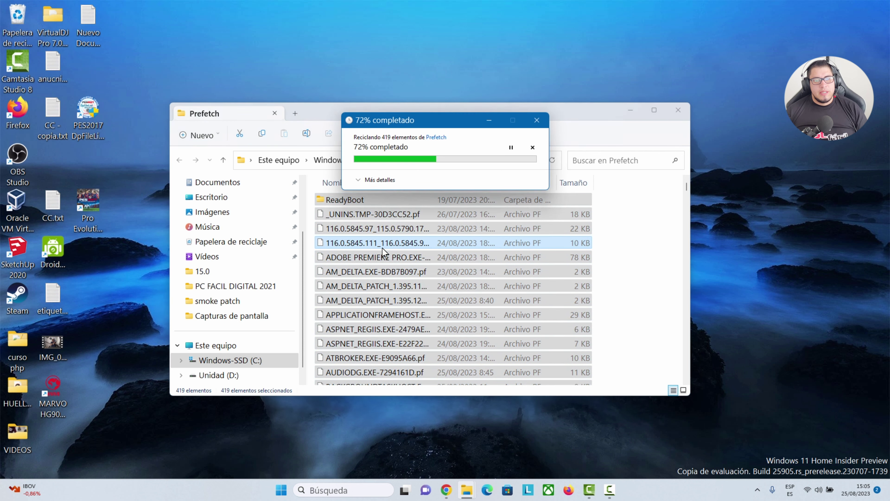
pyautogui.click(465, 214)
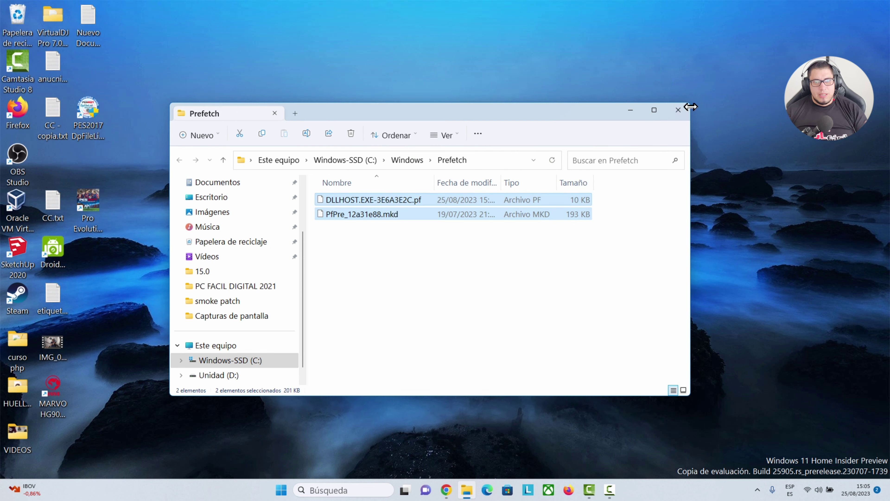
pyautogui.click(684, 108)
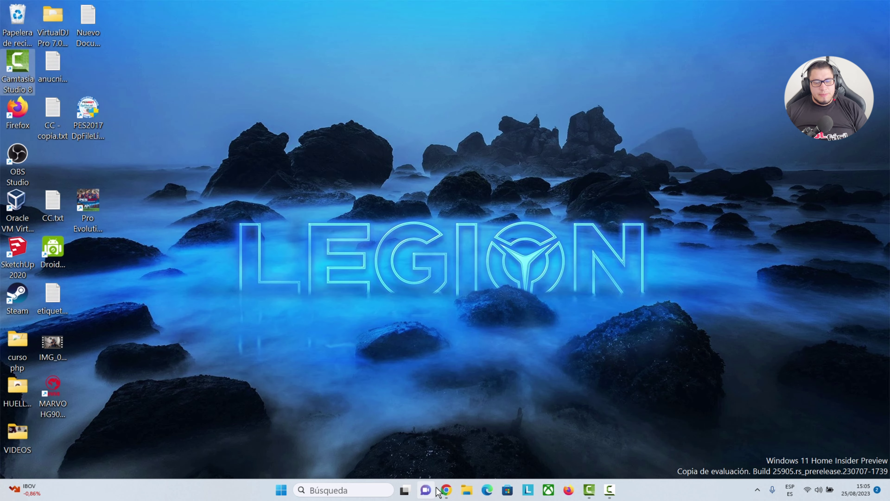
# Switch to the article in Chrome, review section 4 on the Windows 10/11 storage sensor, and return to the desktop
pyautogui.click(446, 491)
pyautogui.scroll(-18, 243, 359)
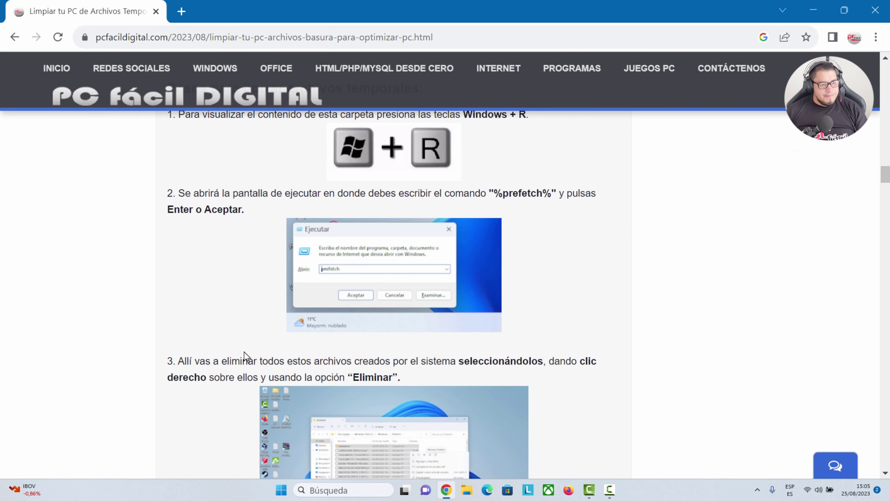
pyautogui.scroll(4, 246, 362)
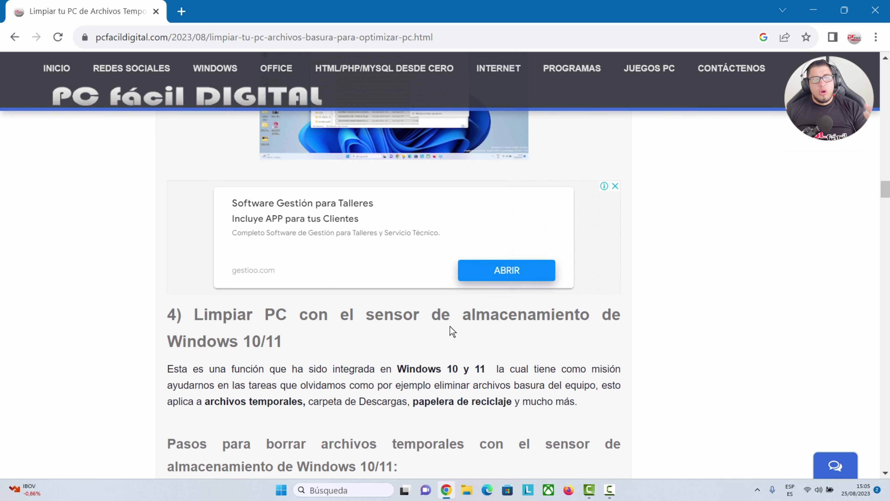
pyautogui.scroll(-4, 405, 372)
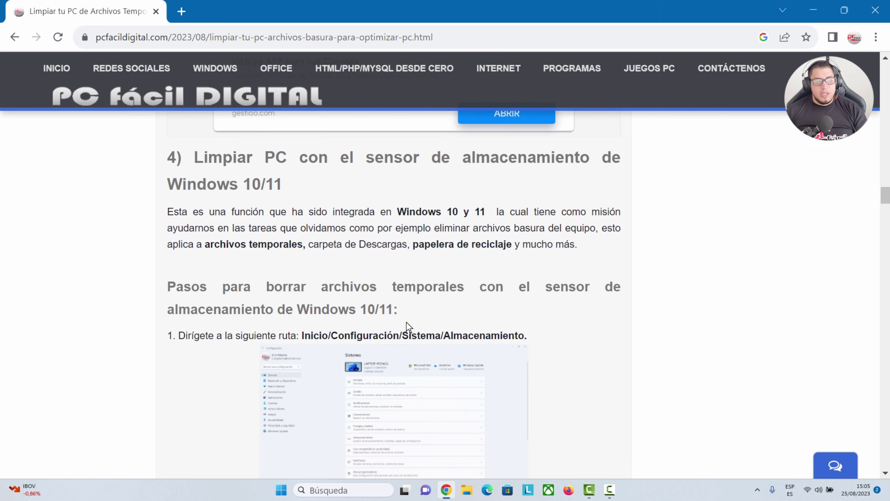
pyautogui.press('super+d')
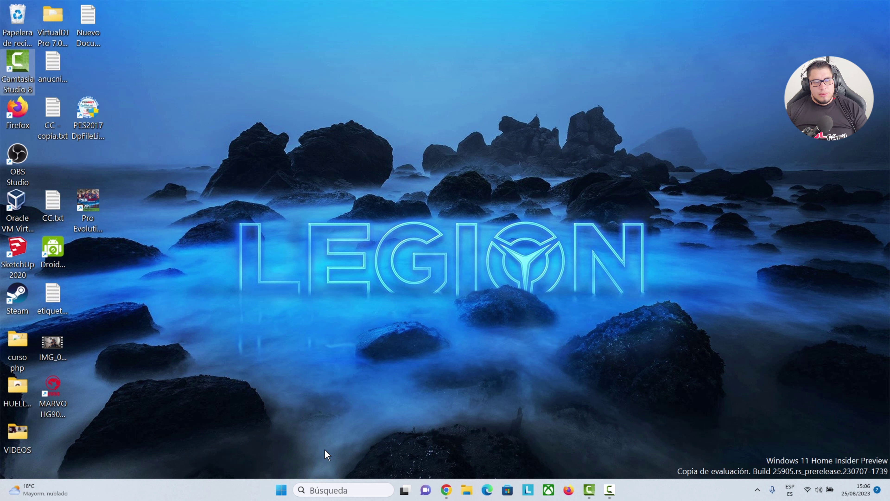
# Open the Almacenamiento page in the Sistema section of Windows Configuración
pyautogui.click(282, 489)
pyautogui.click(422, 258)
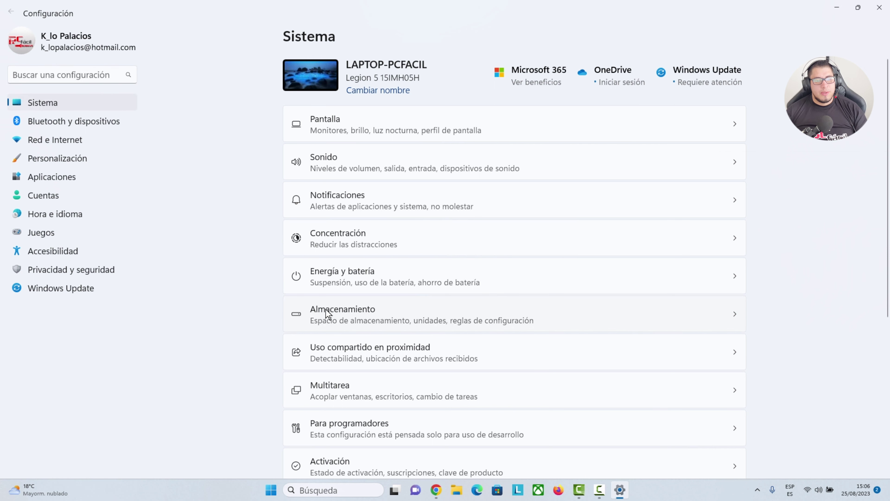
pyautogui.click(364, 309)
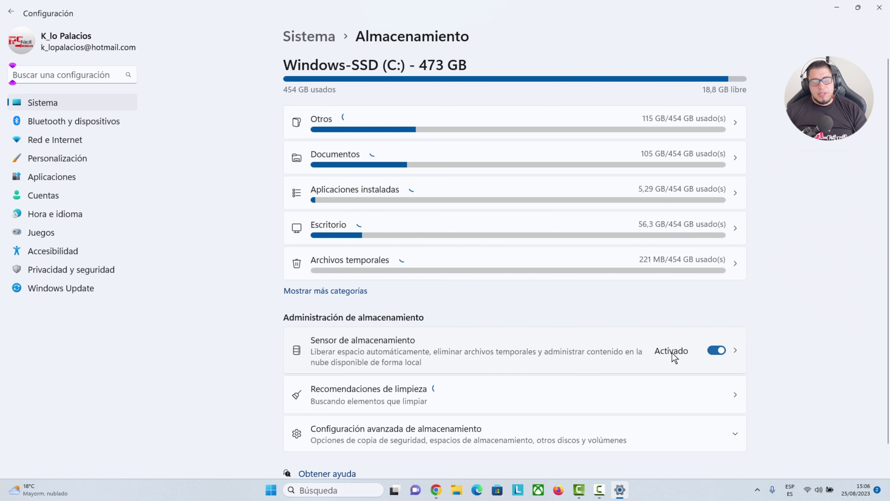
# Turn Sensor de almacenamiento off and back on, and open the run-frequency options in its settings
pyautogui.click(718, 350)
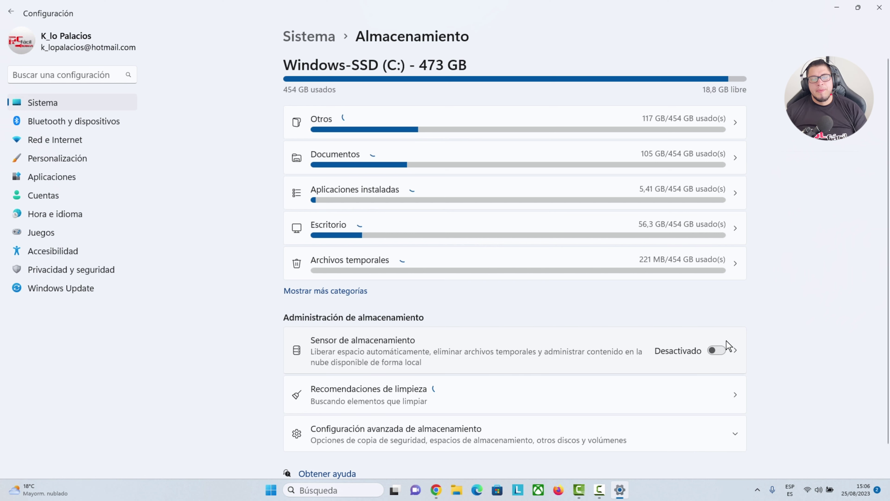
pyautogui.click(717, 351)
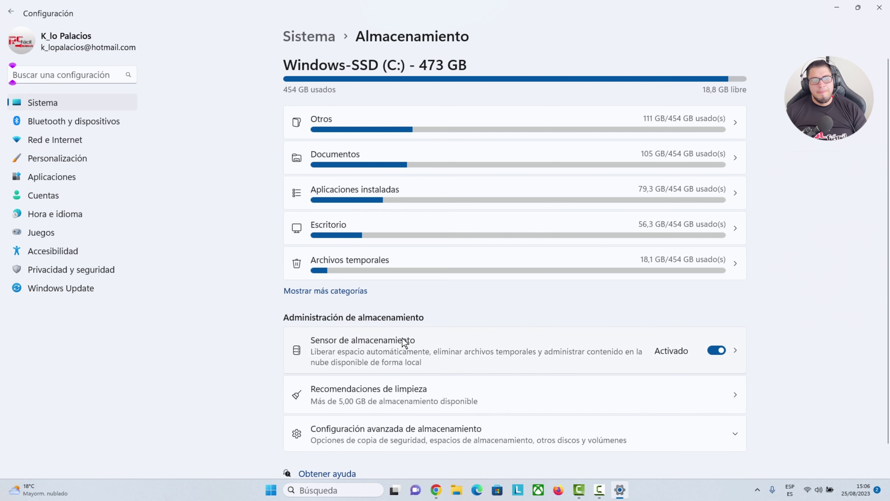
pyautogui.click(430, 350)
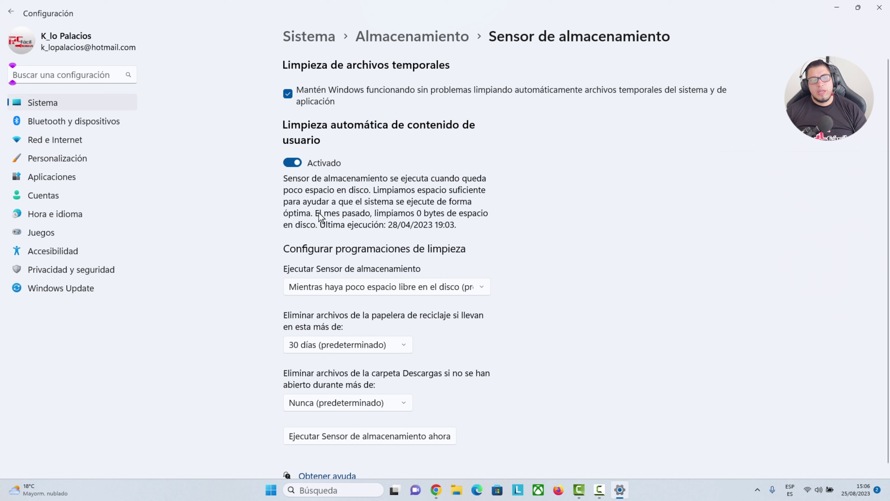
pyautogui.click(477, 287)
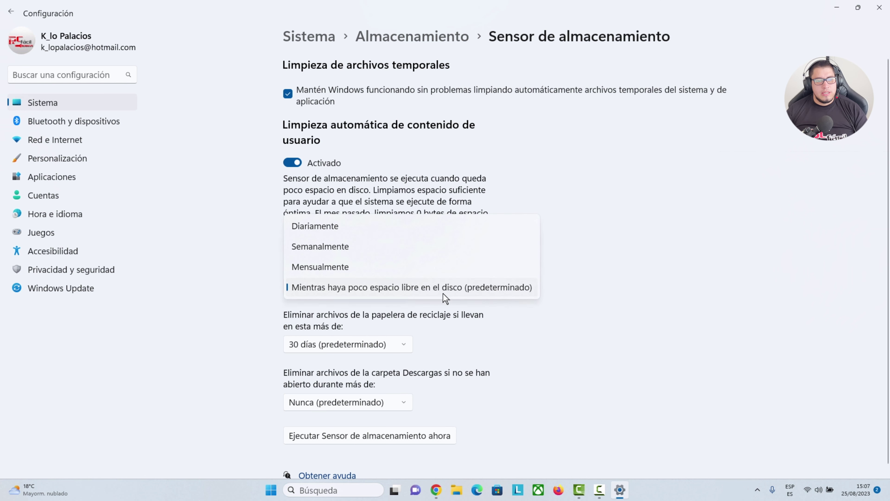
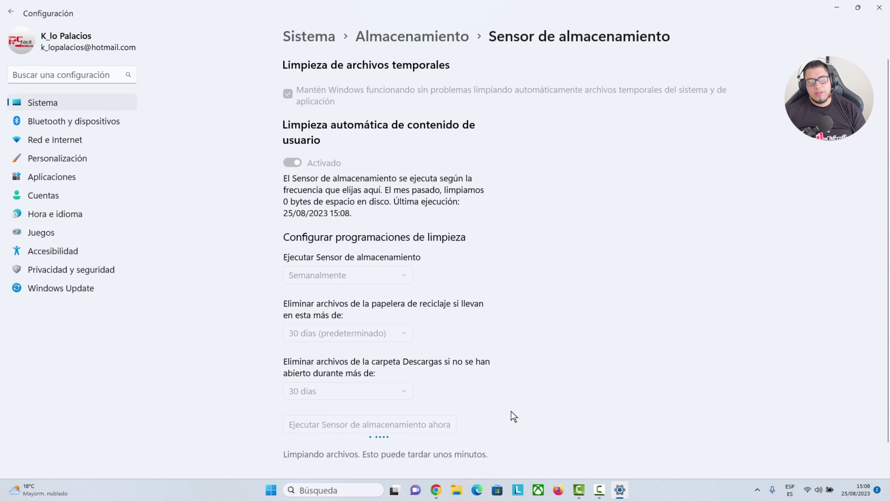
# Switch to Chrome, search YouTube in a new tab for the author's channel, and open that channel
pyautogui.click(439, 490)
pyautogui.hotkey('ctrl', 't')
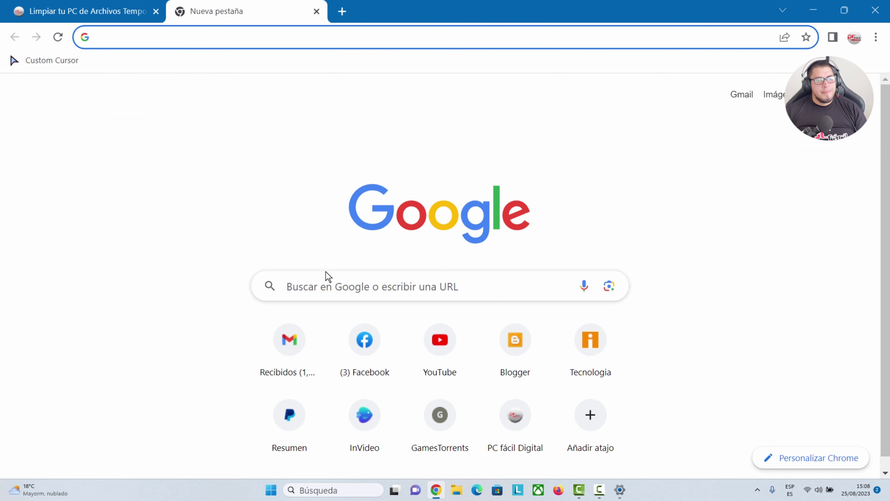
pyautogui.click(451, 355)
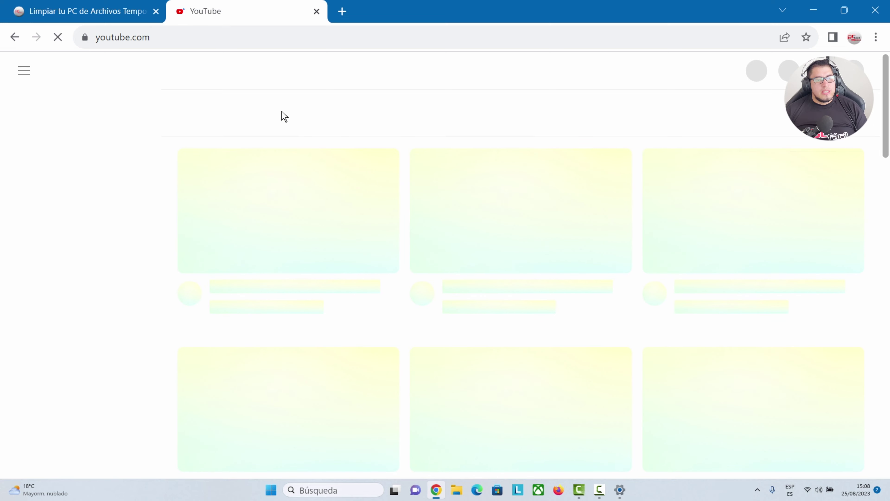
pyautogui.click(324, 67)
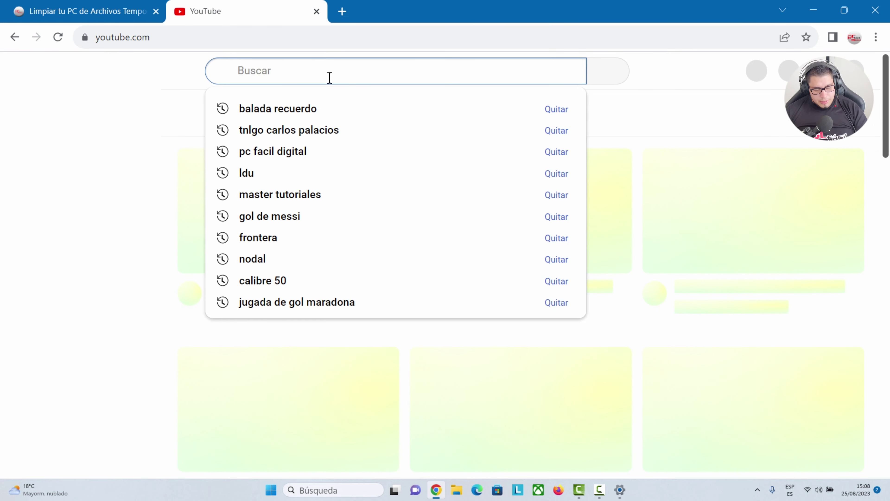
pyautogui.write('tn')
pyautogui.click(313, 112)
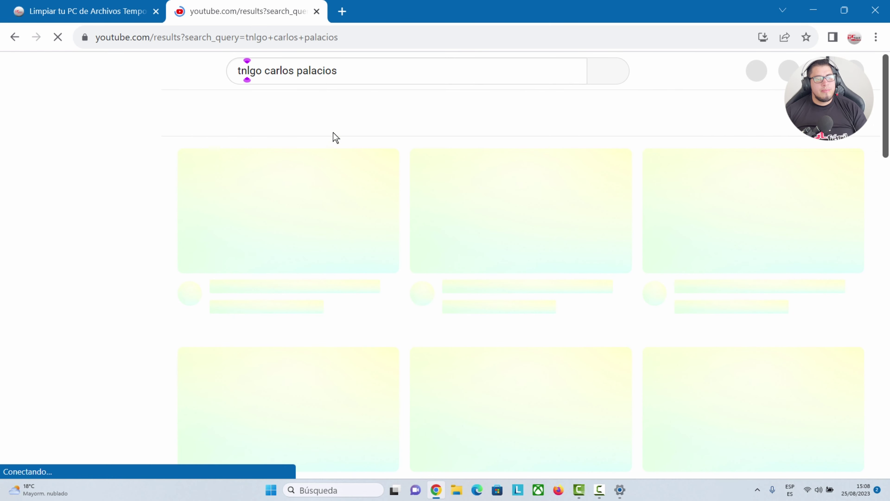
pyautogui.click(331, 178)
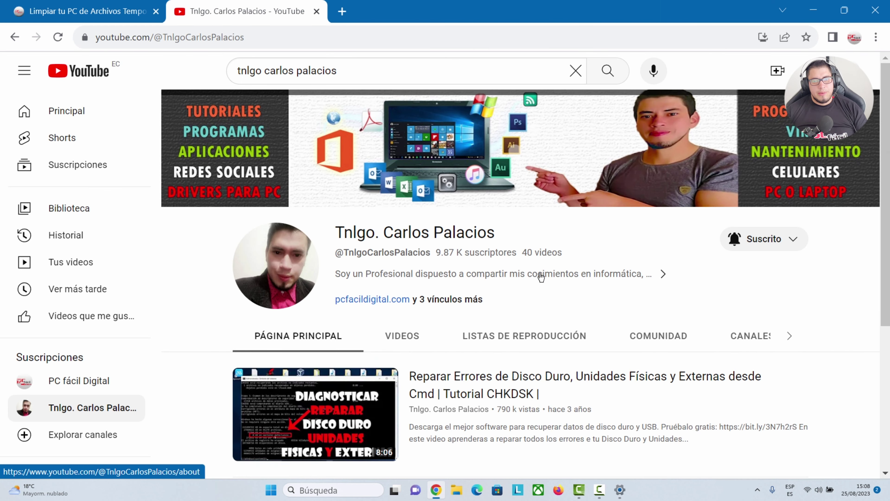
# Open the facebook.com/solucionespcfacil page in a new tab, look through its posts, and return to the article
pyautogui.click(342, 12)
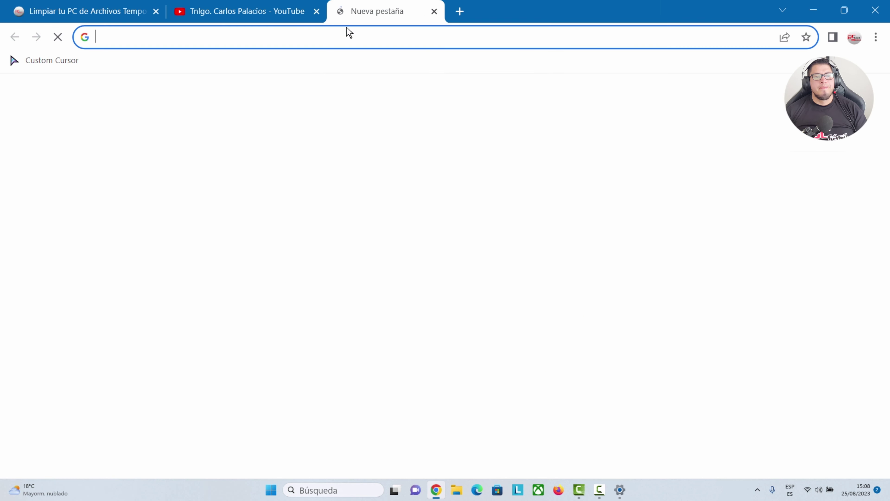
pyautogui.write('sol')
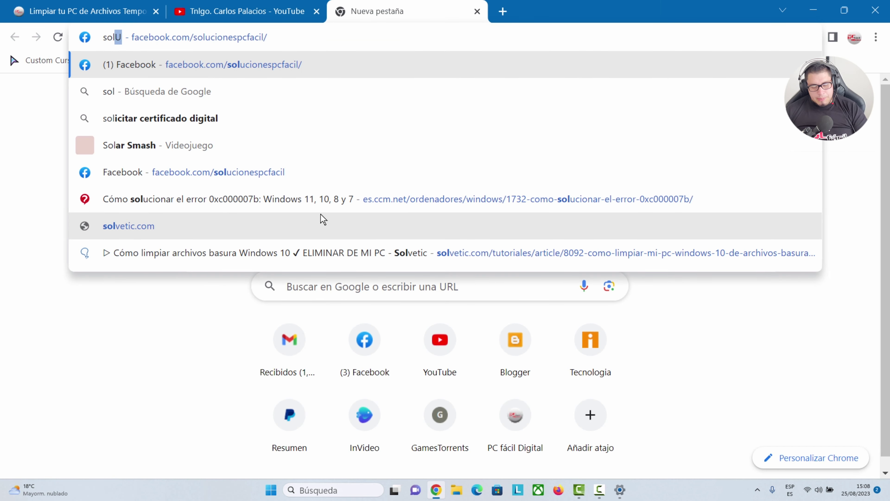
pyautogui.click(236, 66)
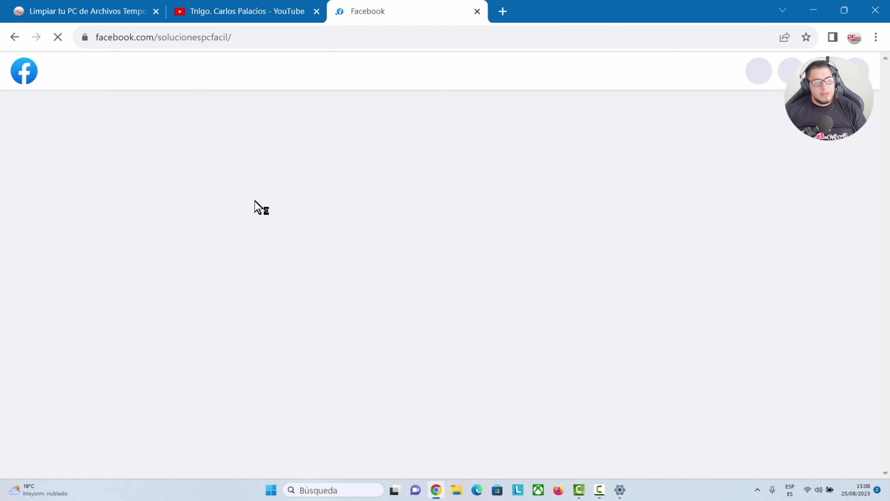
pyautogui.scroll(-4, 379, 256)
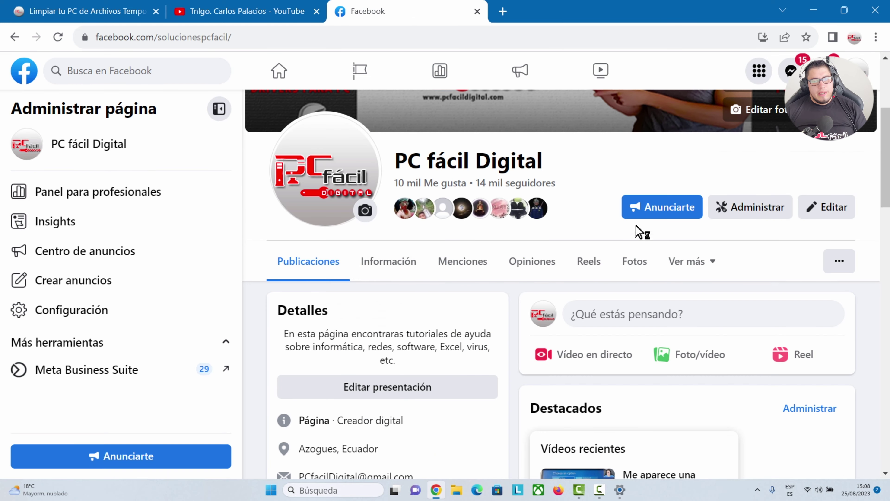
pyautogui.scroll(4, 632, 255)
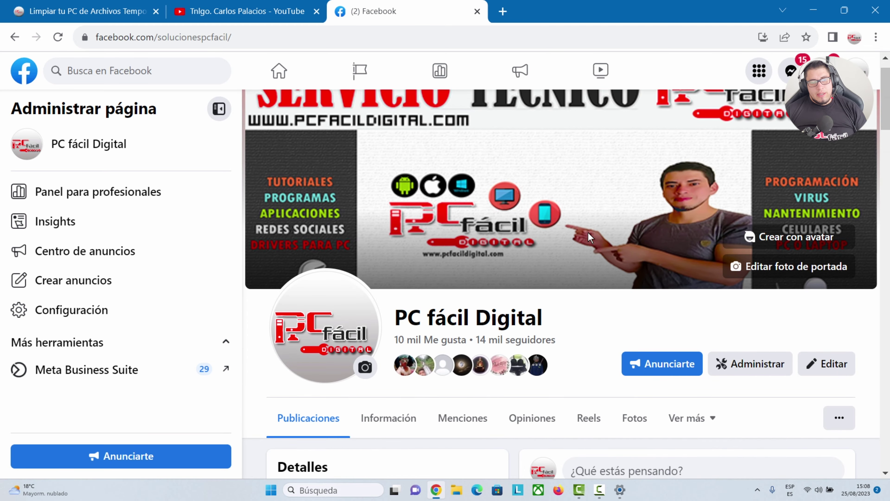
pyautogui.scroll(-15, 523, 318)
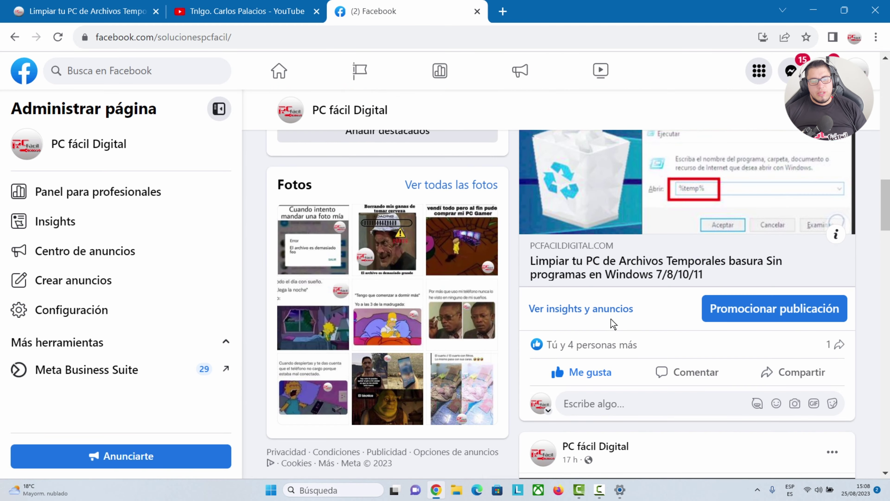
pyautogui.scroll(15, 602, 326)
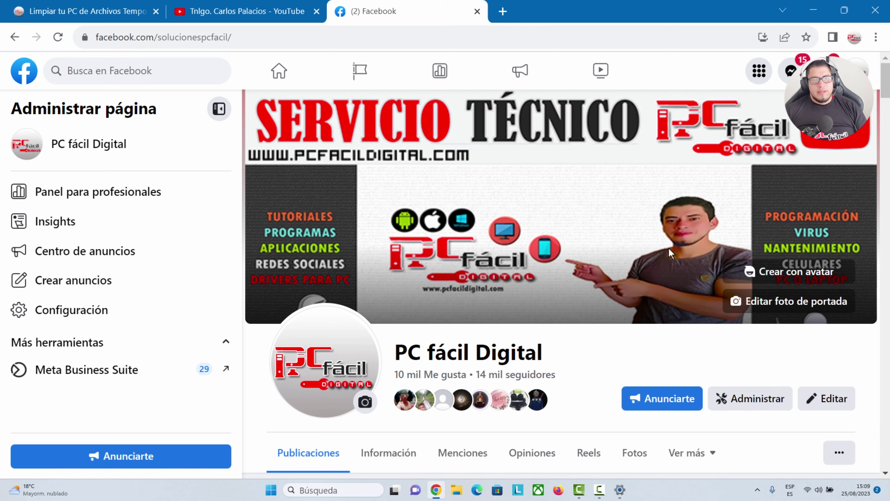
pyautogui.click(88, 11)
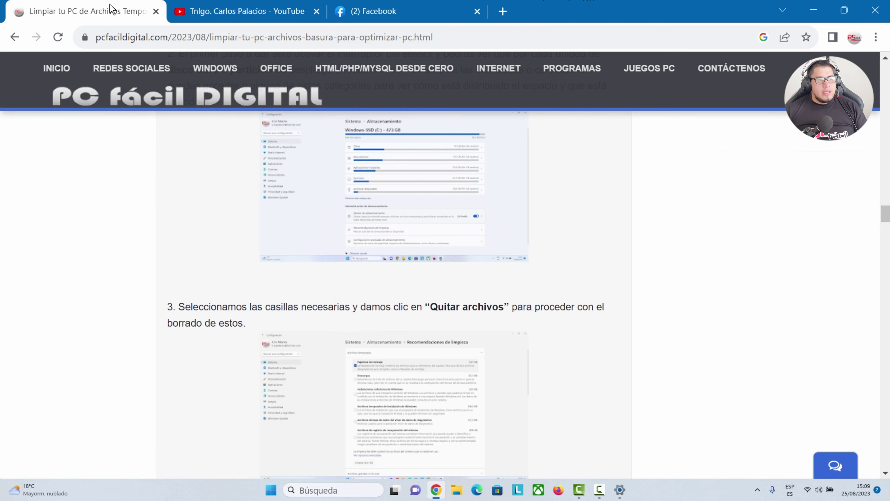
# Switch back to Configuración, leave the Sensor de almacenamiento page, and open Recomendaciones de limpieza under Almacenamiento
pyautogui.click(813, 10)
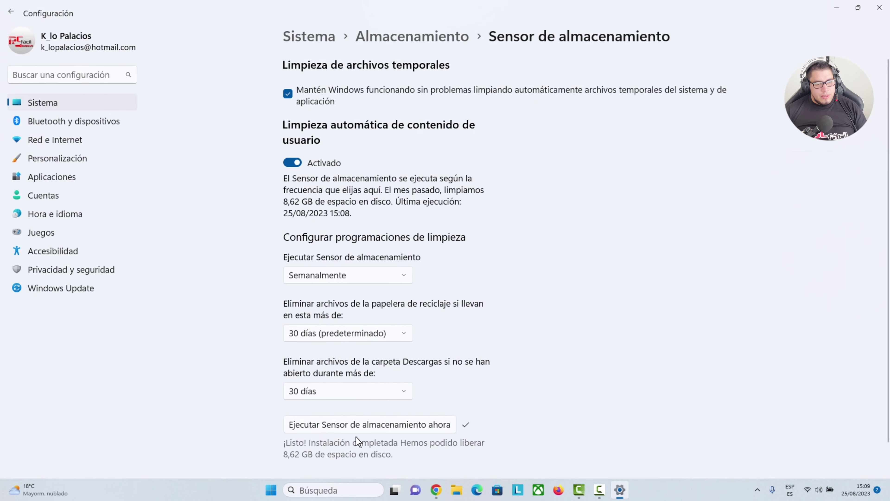
pyautogui.scroll(-2, 315, 443)
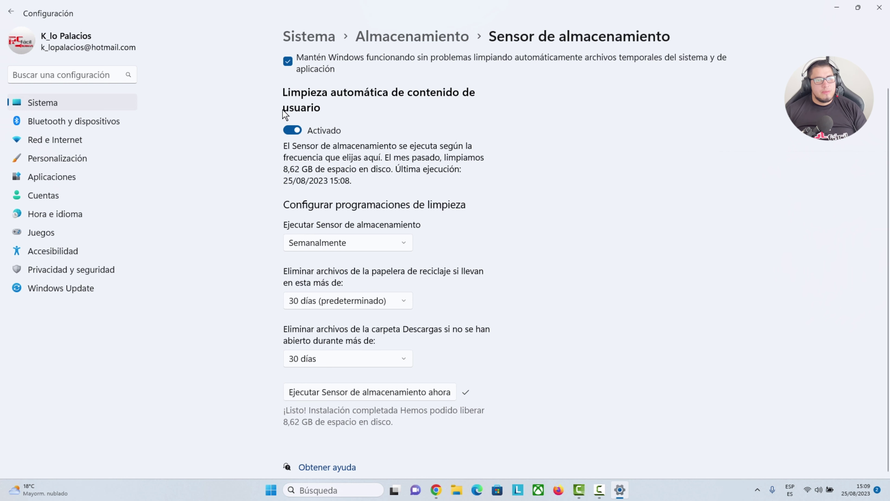
pyautogui.click(11, 11)
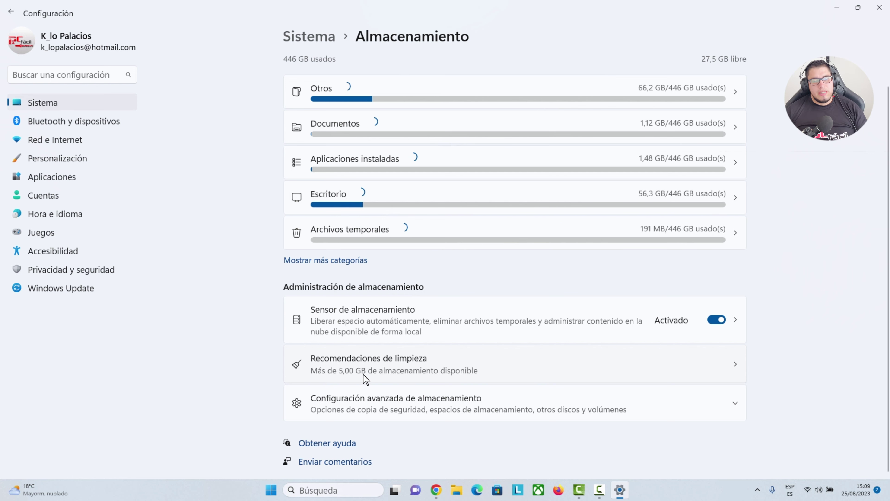
pyautogui.click(515, 368)
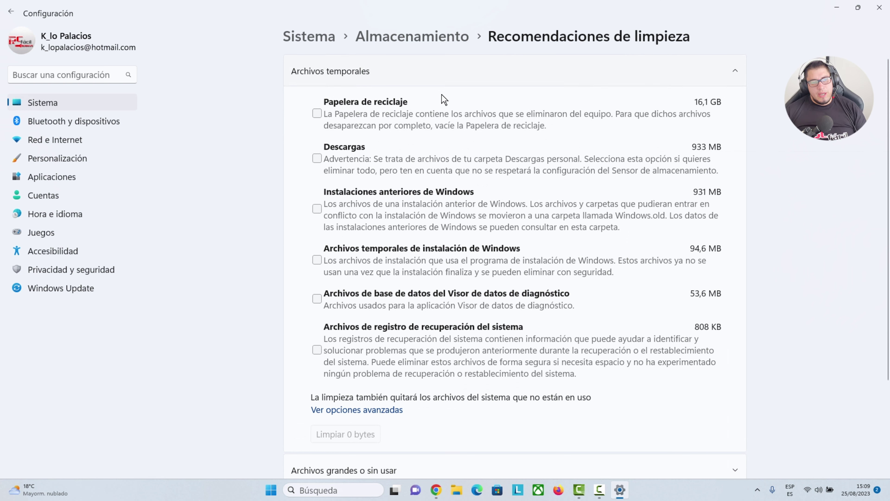
pyautogui.click(317, 112)
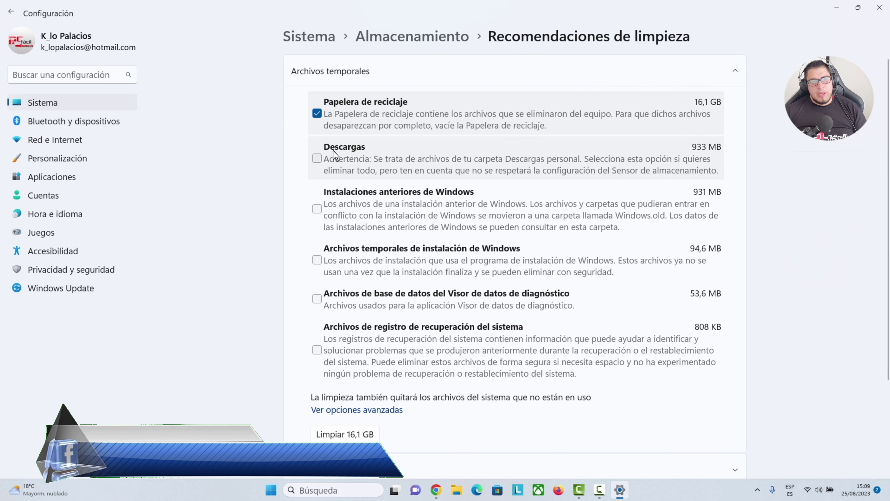
pyautogui.click(317, 158)
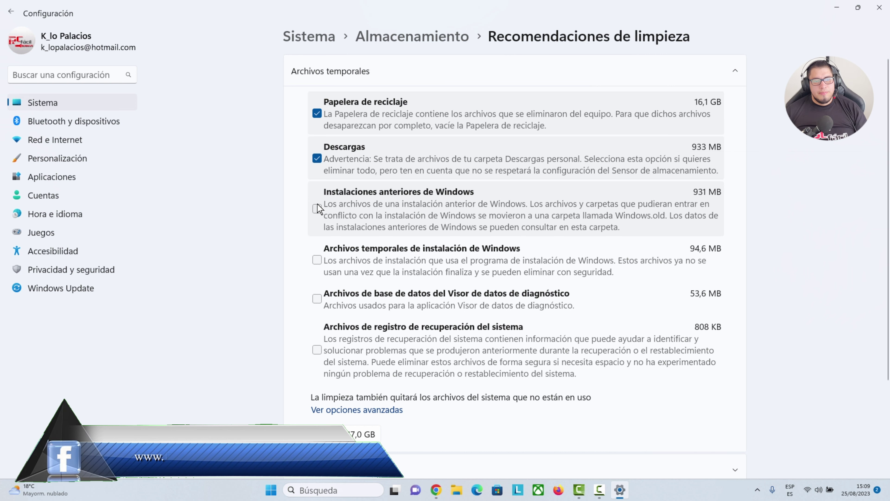
pyautogui.click(318, 209)
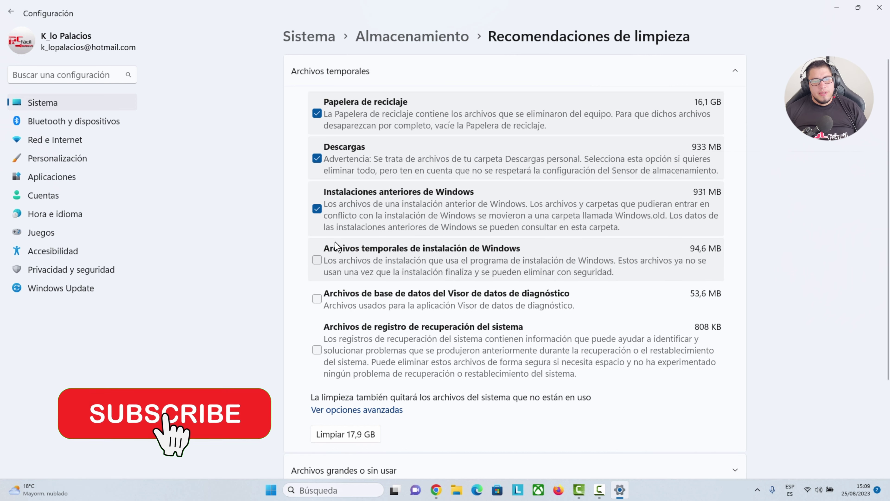
pyautogui.click(317, 260)
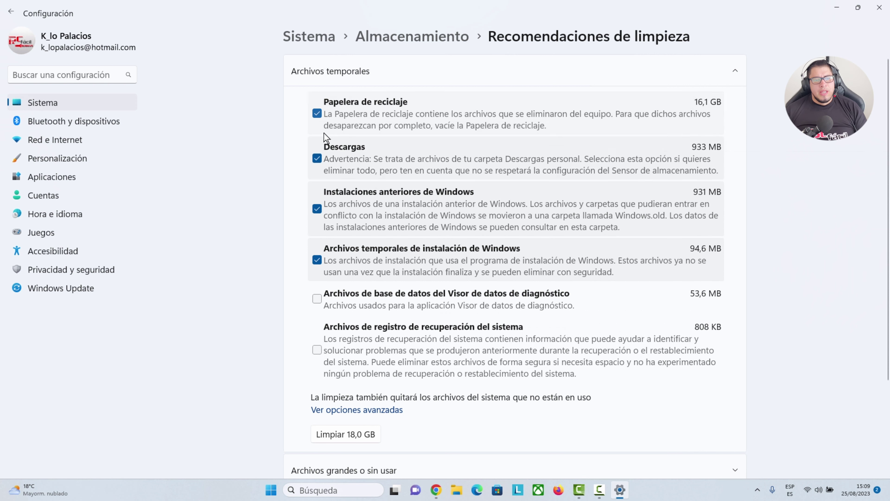
pyautogui.click(317, 208)
pyautogui.click(317, 262)
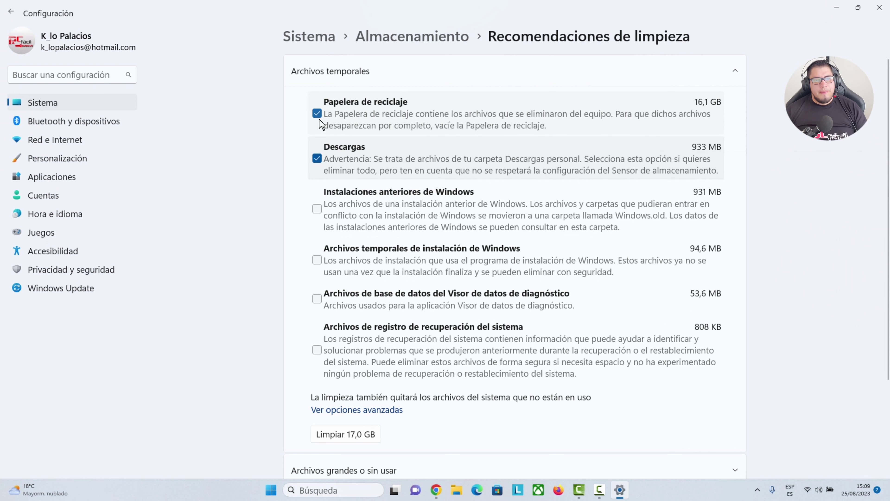
pyautogui.click(317, 114)
pyautogui.click(316, 159)
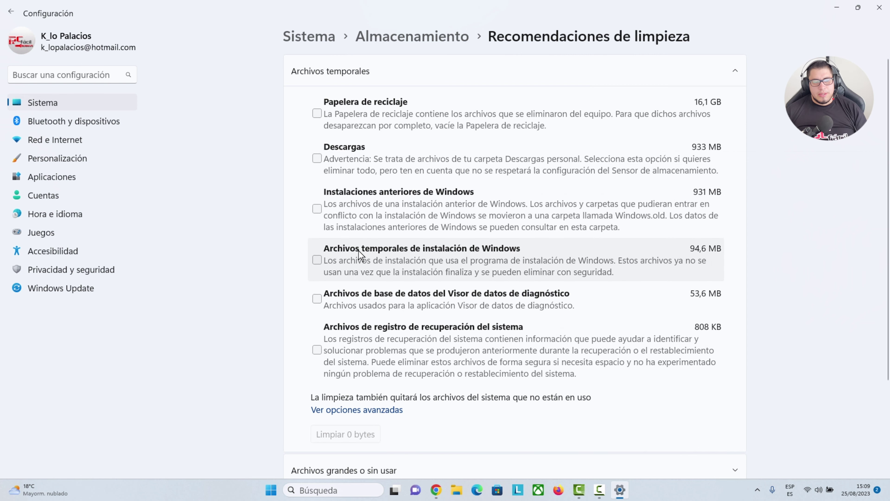
# Select only Descargas among the temporary files, clean it, and confirm the permanent deletion
pyautogui.click(319, 156)
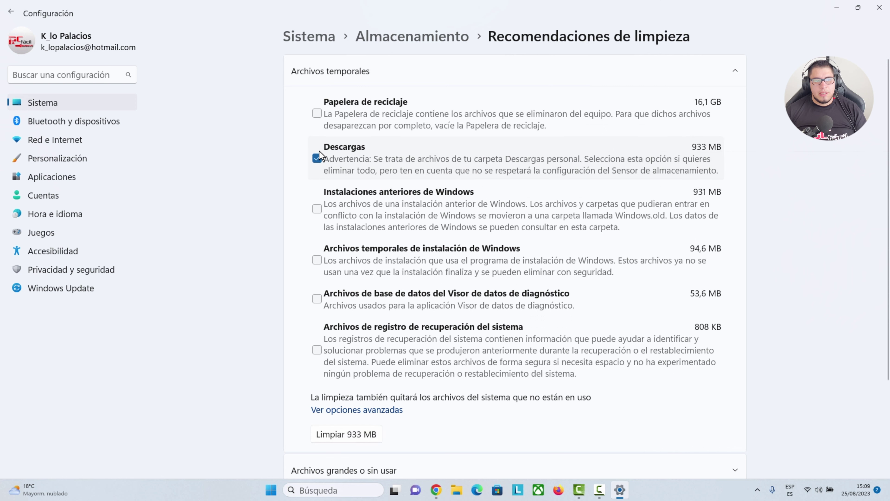
pyautogui.scroll(-3, 357, 246)
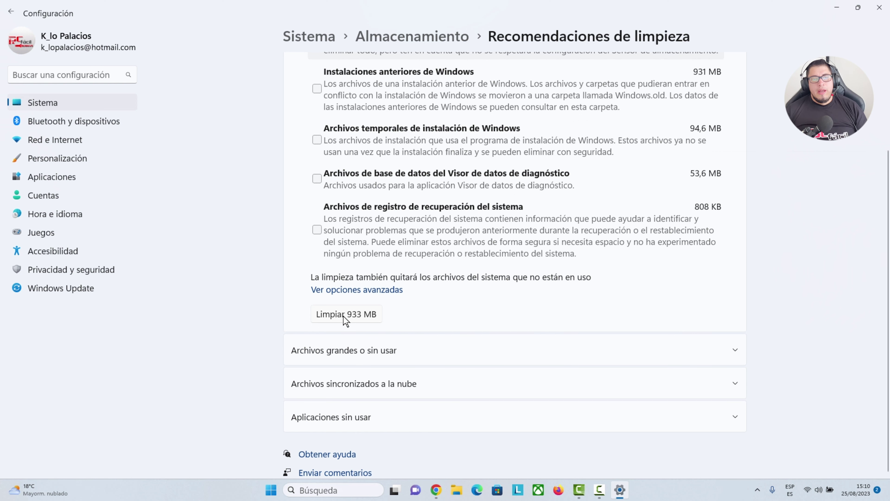
pyautogui.click(332, 318)
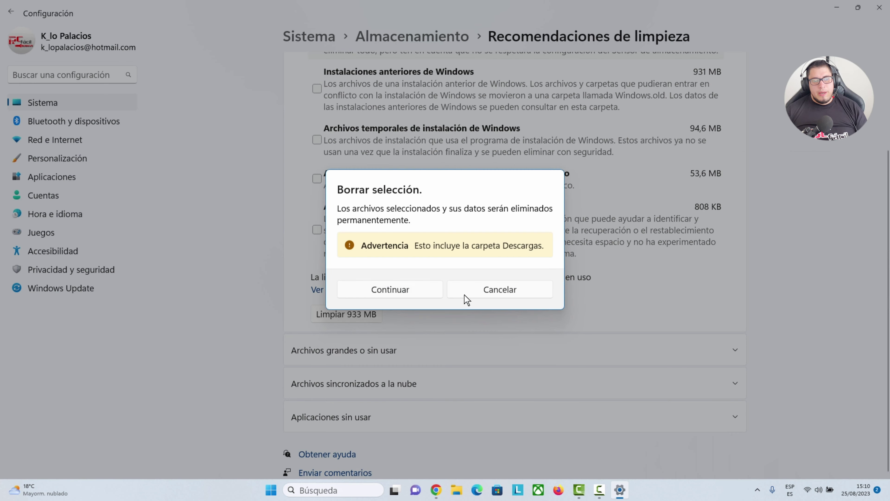
pyautogui.click(403, 293)
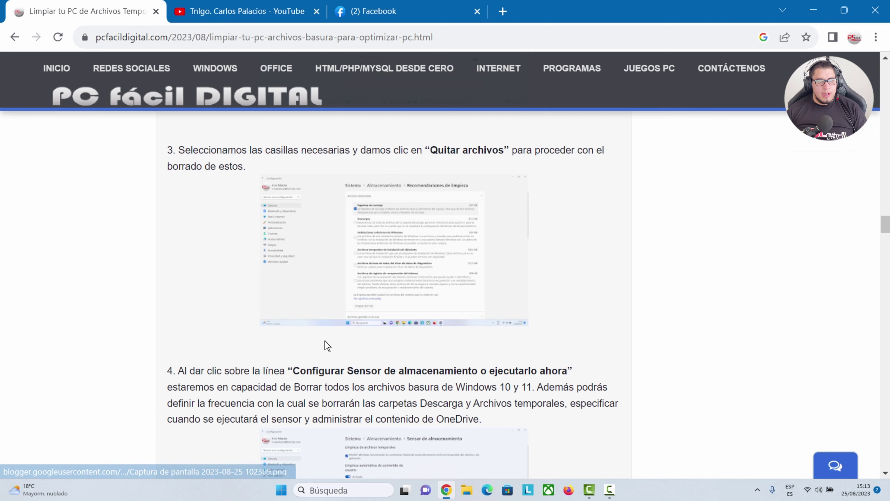
# Consult section 5 of the article, minimize the browser, and open Herramientas de Windows by running "control admintools"
pyautogui.scroll(-12, 288, 342)
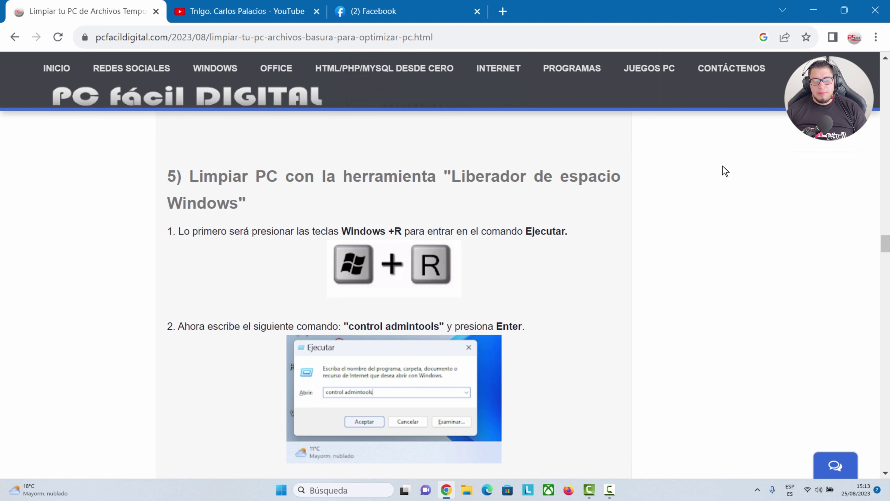
pyautogui.click(813, 10)
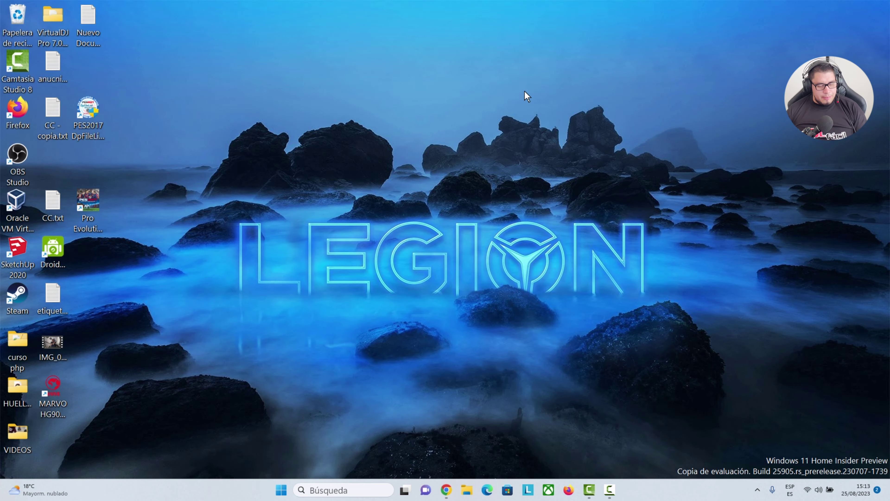
pyautogui.press('super+r')
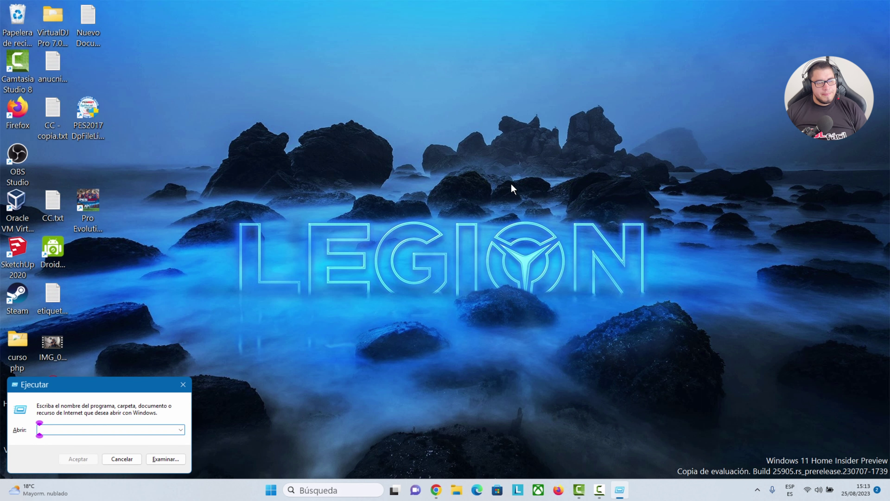
pyautogui.write('co')
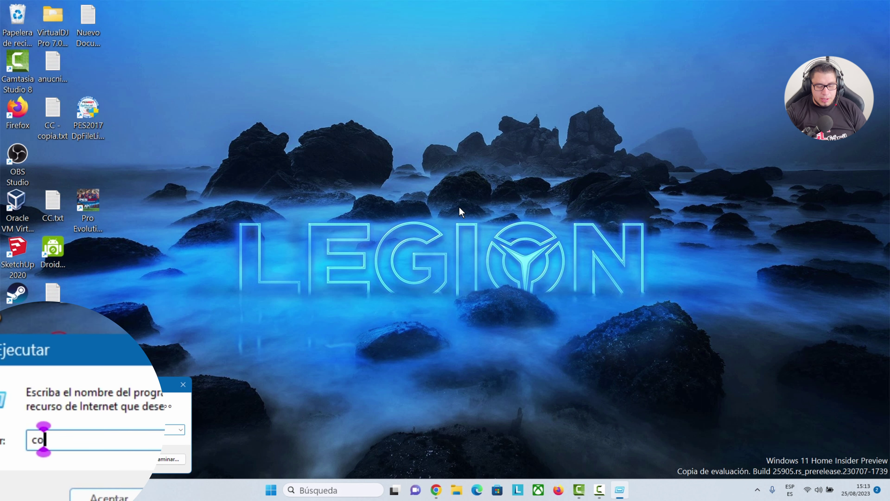
pyautogui.write('ntrol')
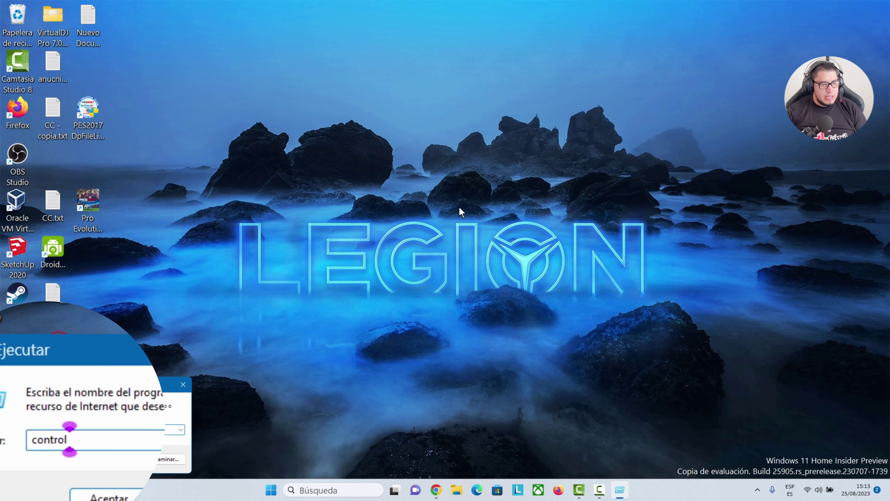
pyautogui.write(' adm')
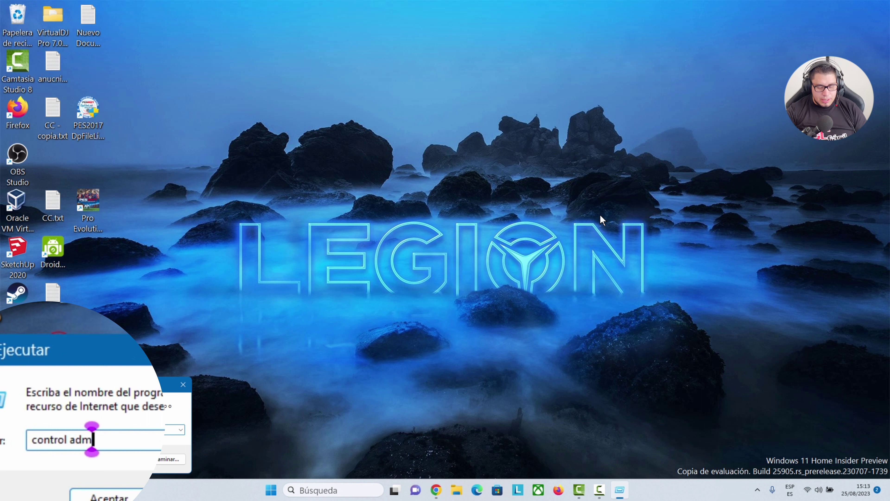
pyautogui.write('intools')
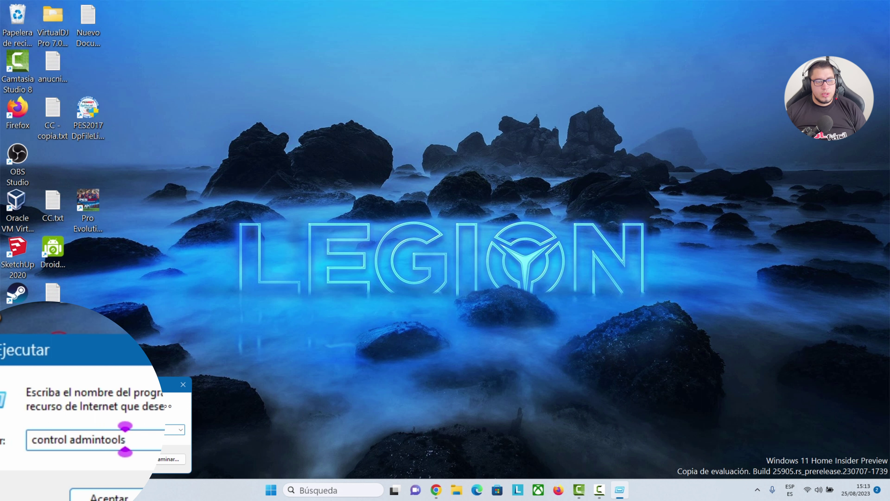
pyautogui.click(112, 496)
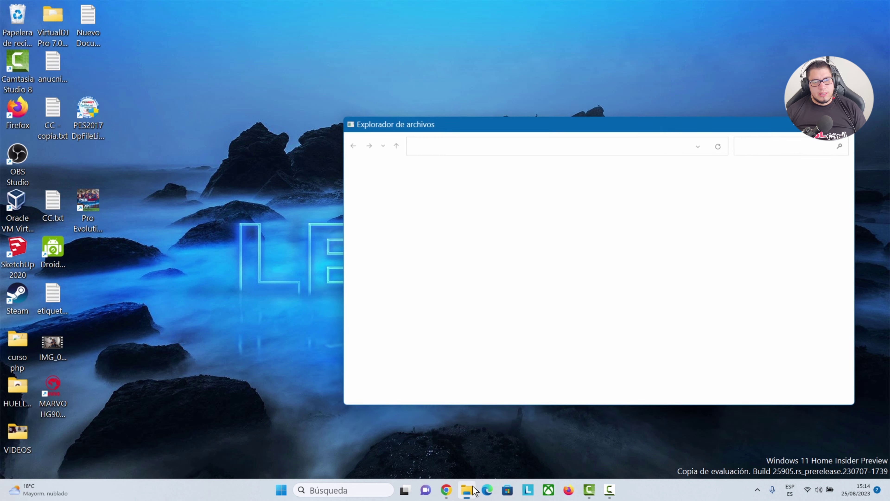
pyautogui.moveTo(576, 122); pyautogui.dragTo(446, 71)
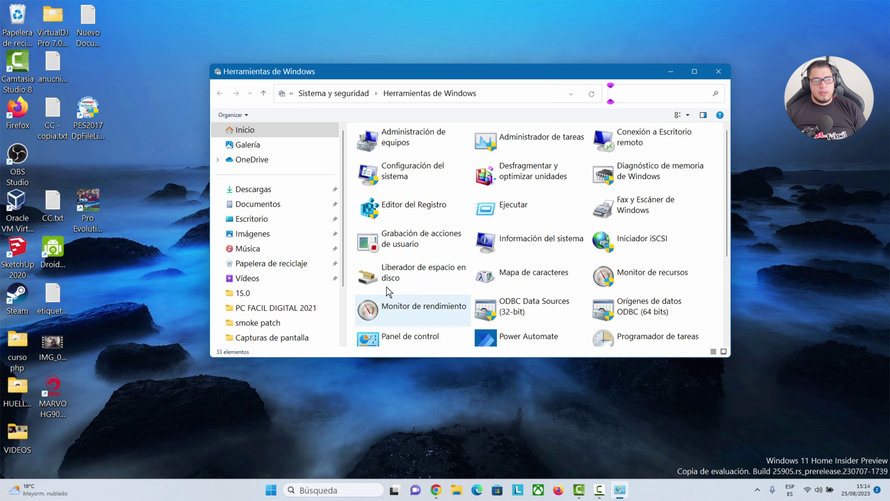
# Launch Liberador de espacio en disco and analyze the Windows-SSD (C:) drive
pyautogui.click(411, 271)
pyautogui.doubleClick(424, 282)
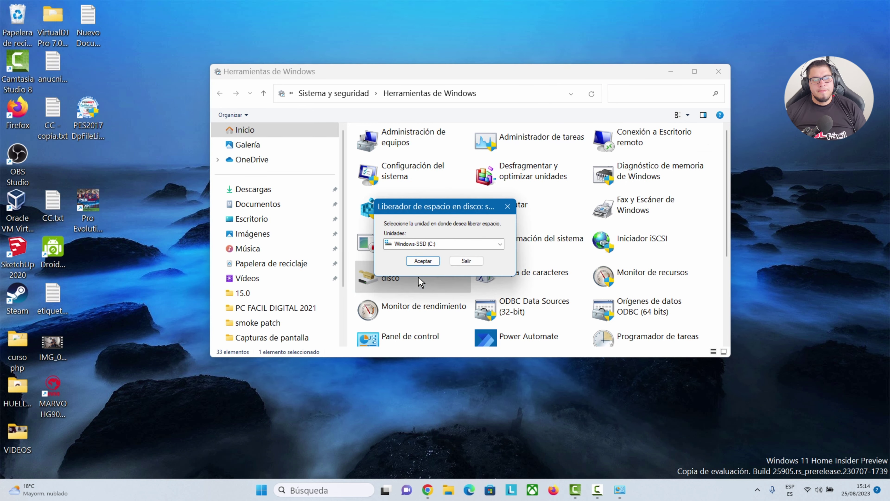
pyautogui.click(445, 243)
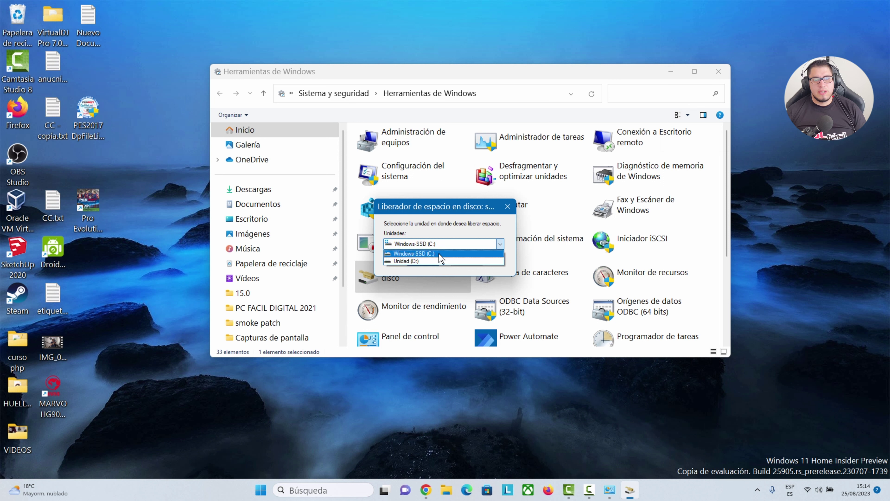
pyautogui.click(439, 254)
pyautogui.click(423, 261)
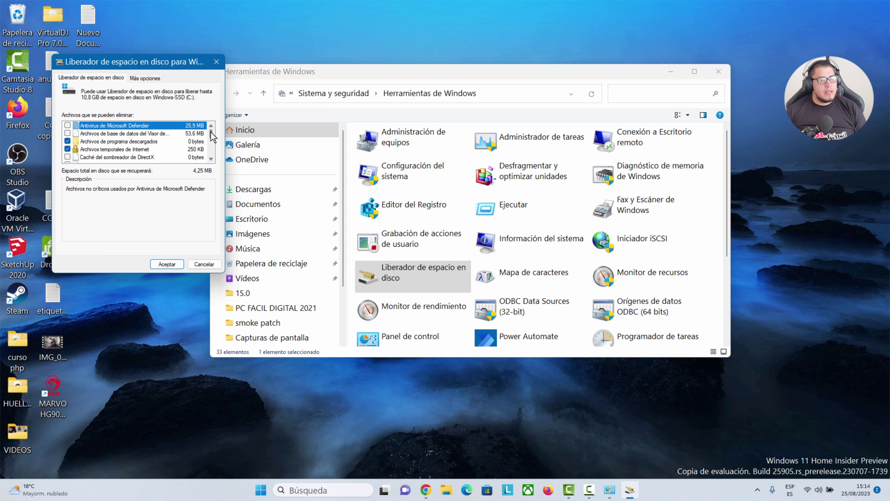
# Review the list of removable file categories on C: and permanently delete the preselected ones
pyautogui.scroll(-1, 133, 143)
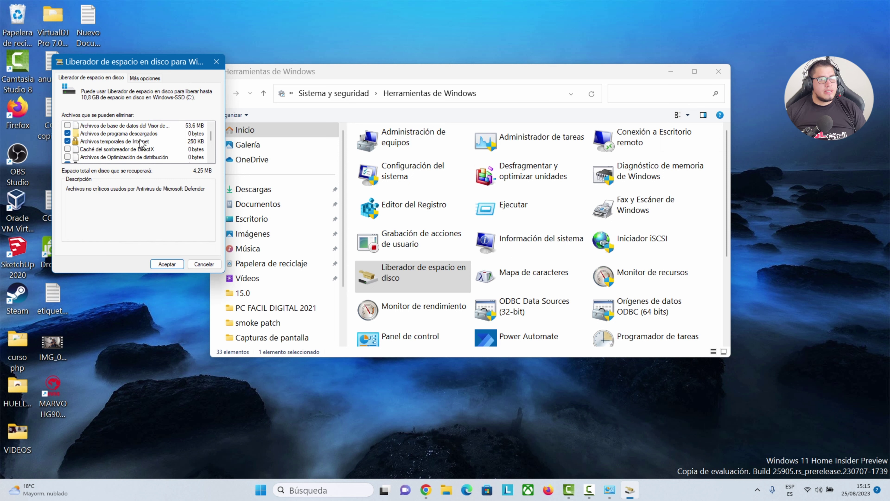
pyautogui.scroll(-3, 210, 144)
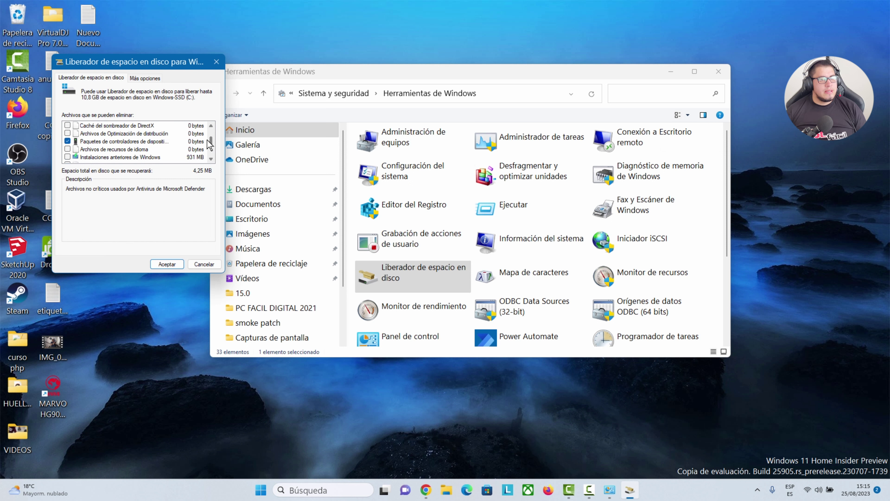
pyautogui.scroll(-3, 210, 143)
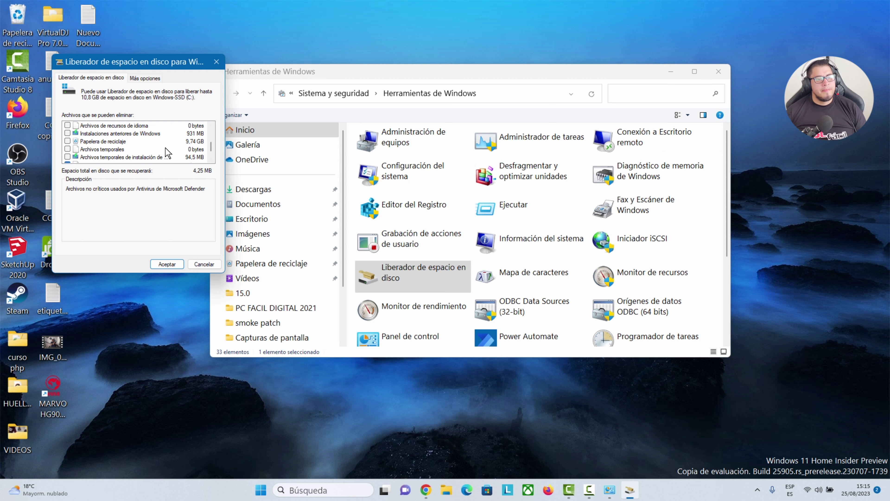
pyautogui.scroll(-2, 168, 153)
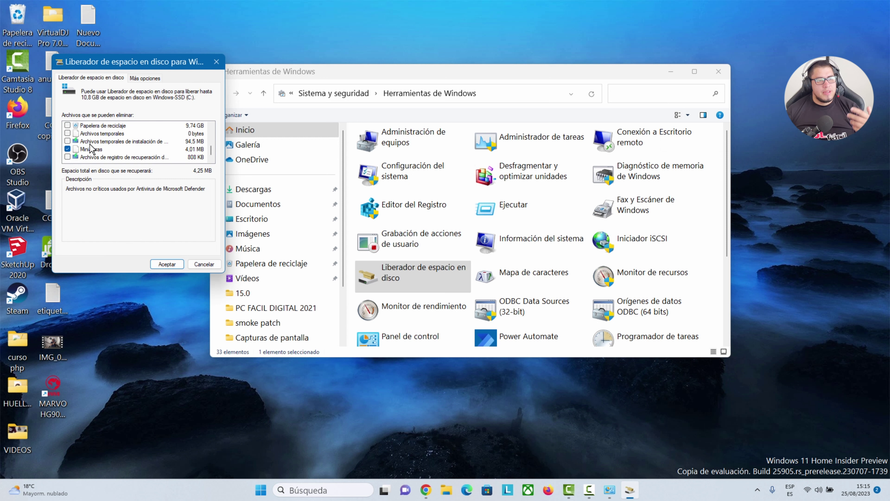
pyautogui.scroll(4, 87, 146)
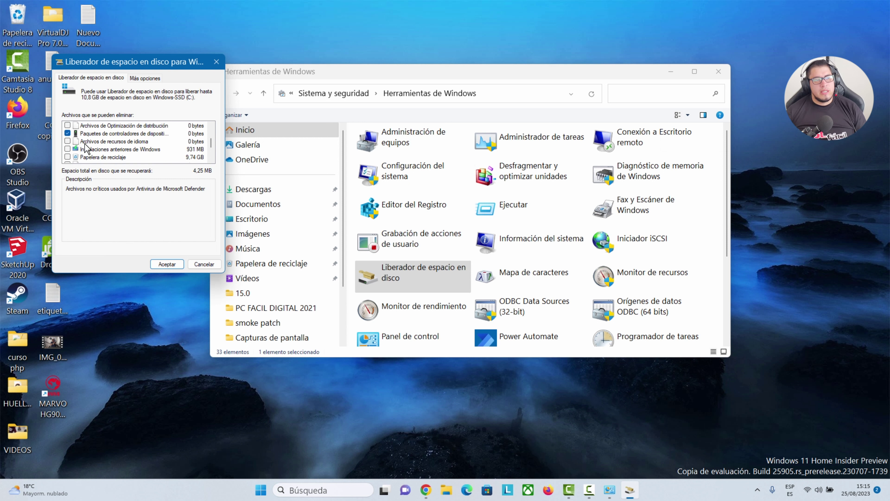
pyautogui.click(167, 264)
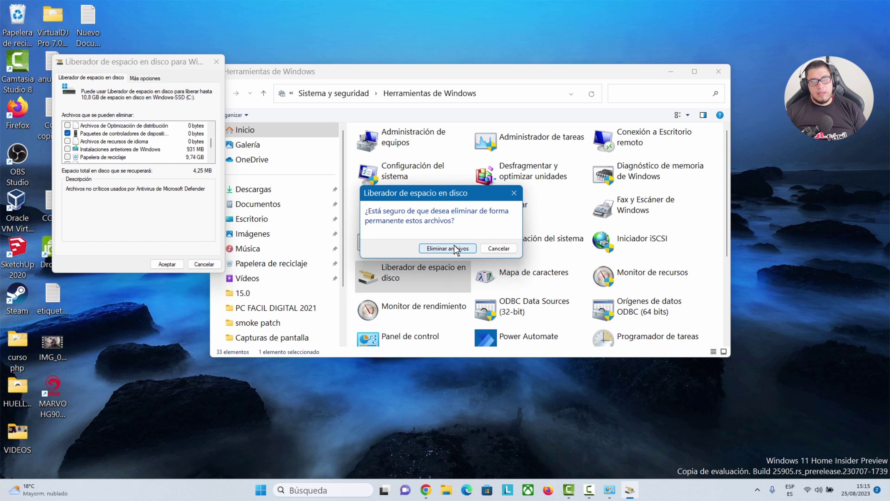
pyautogui.click(447, 248)
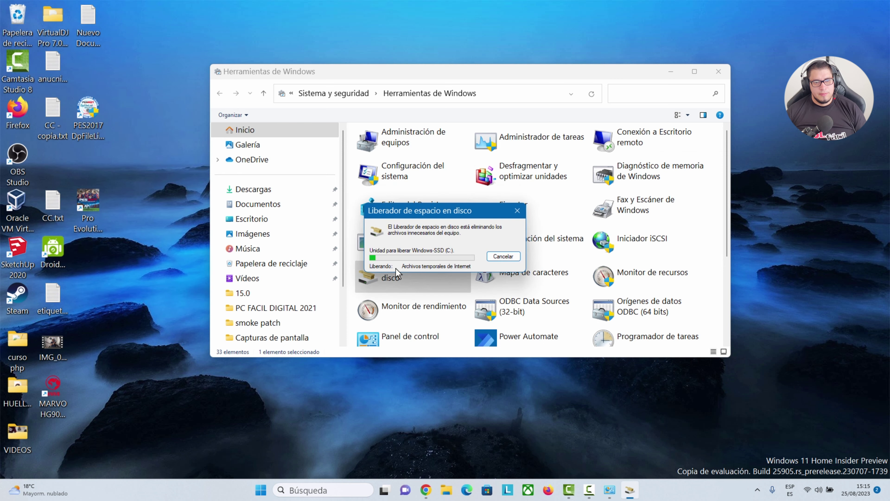
# Close Herramientas de Windows, switch to Chrome, and go to section 6 of the article about removing unnecessary Windows applications
pyautogui.click(719, 72)
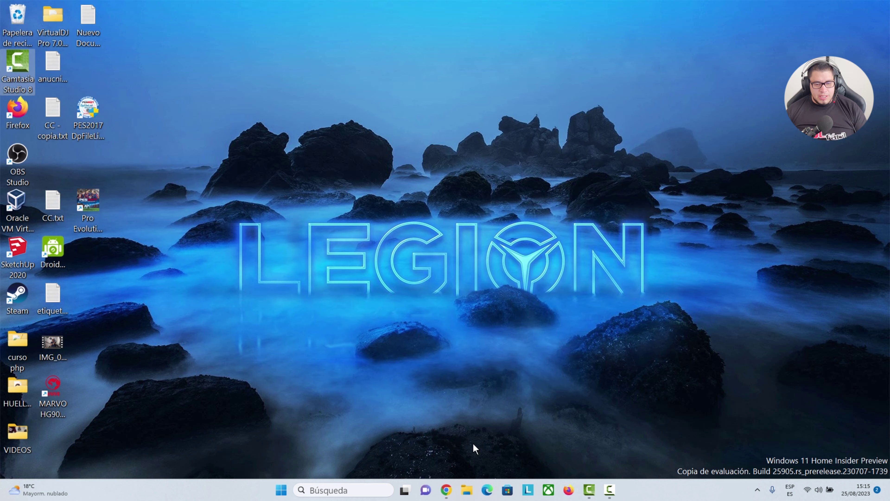
pyautogui.click(443, 494)
pyautogui.scroll(-15, 307, 323)
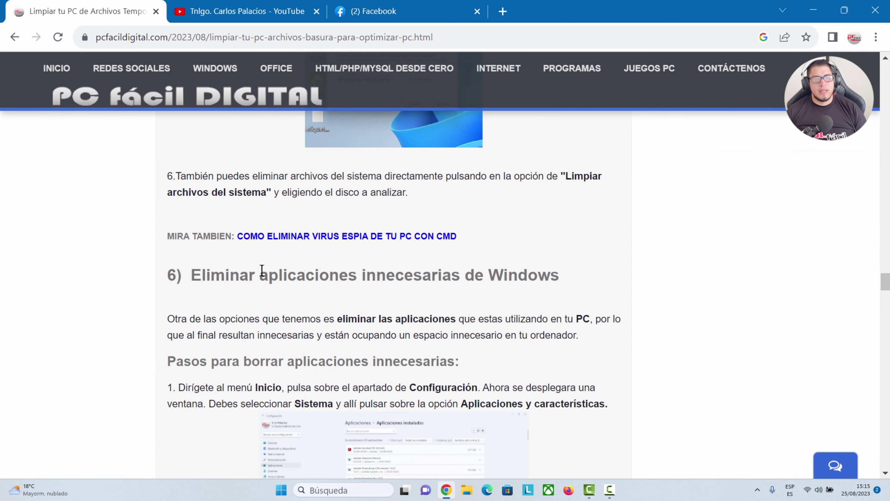
# Highlight the article's section 6 heading and open the list of installed applications in Configuración
pyautogui.moveTo(560, 277); pyautogui.dragTo(217, 253)
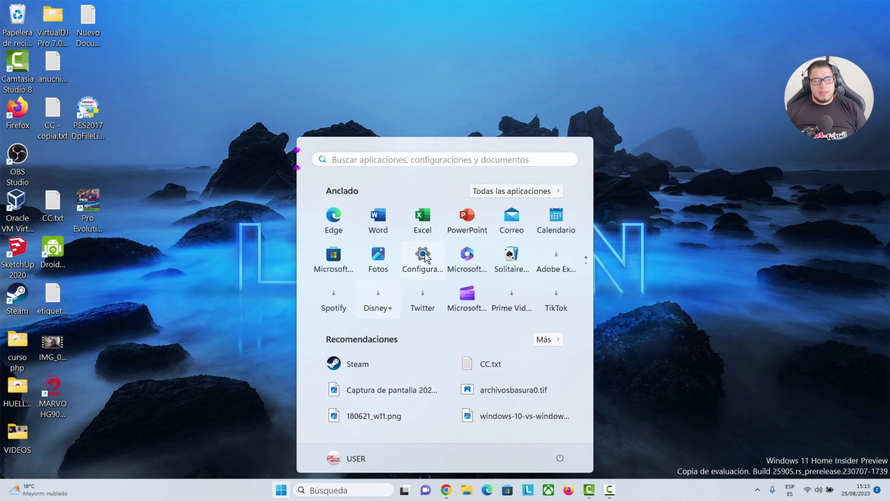
pyautogui.click(426, 259)
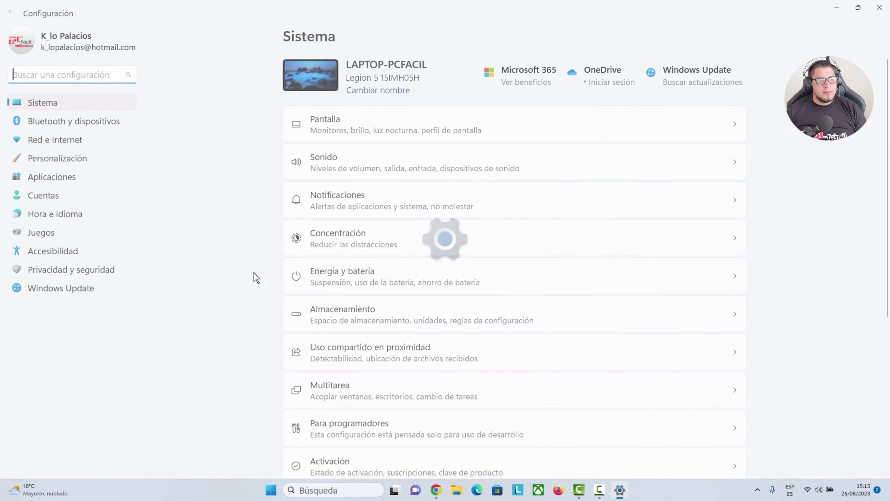
pyautogui.click(87, 177)
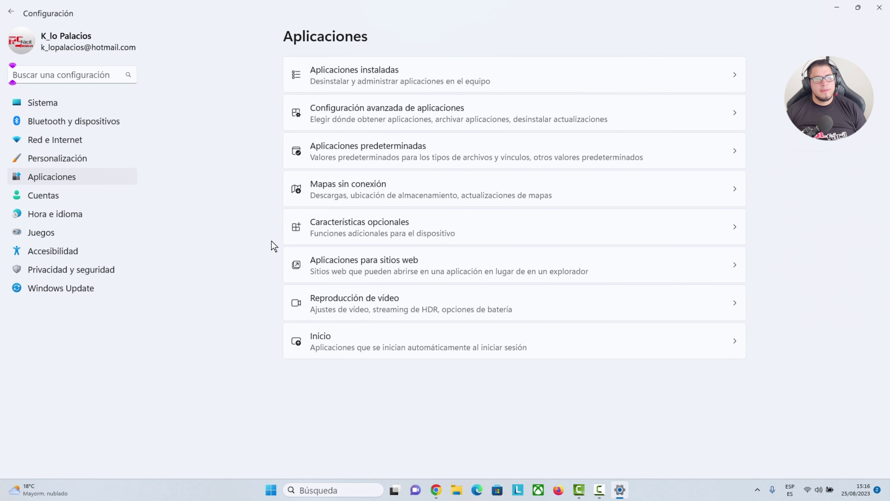
pyautogui.click(395, 70)
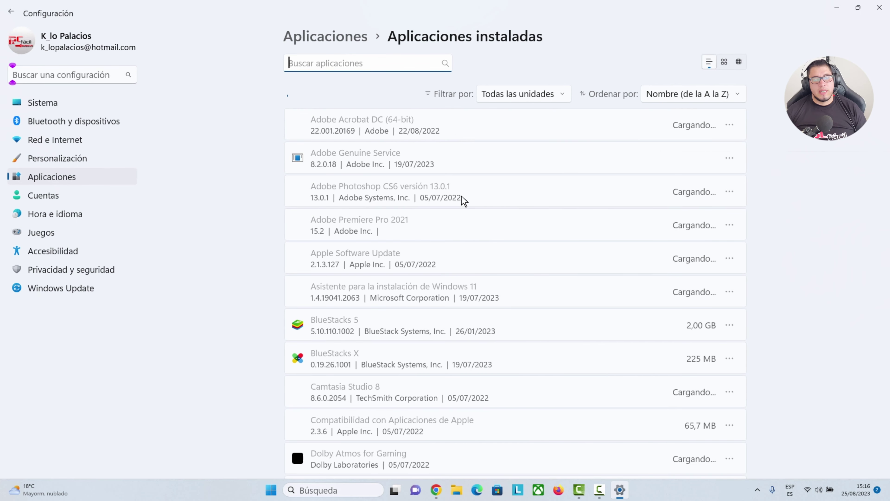
# Uninstall FastCopy from the installed applications and complete its uninstaller
pyautogui.scroll(-10, 483, 253)
pyautogui.click(731, 162)
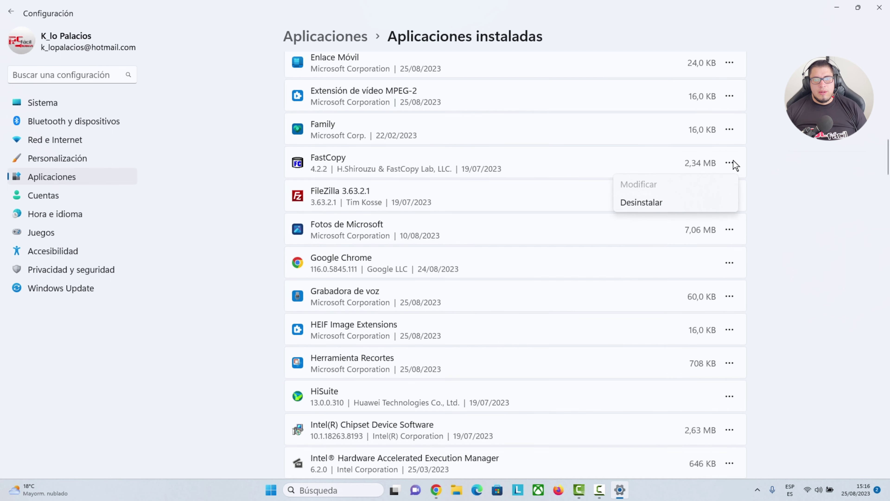
pyautogui.click(643, 202)
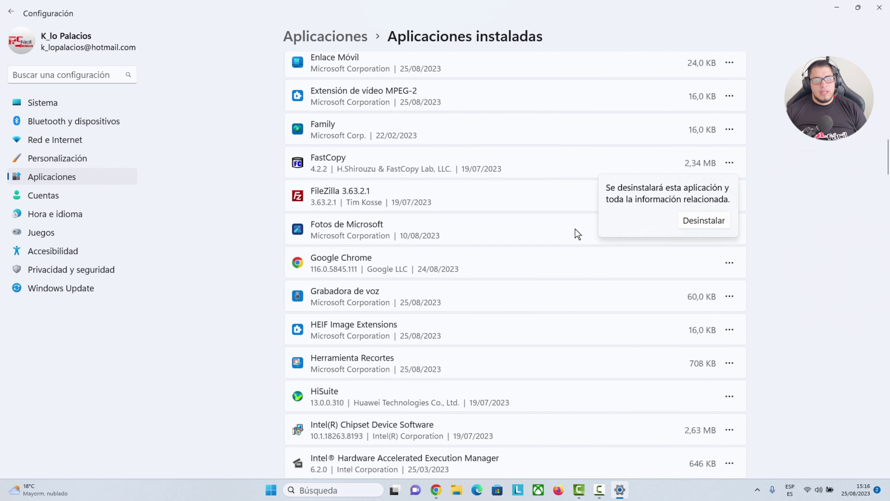
pyautogui.click(704, 221)
pyautogui.click(445, 302)
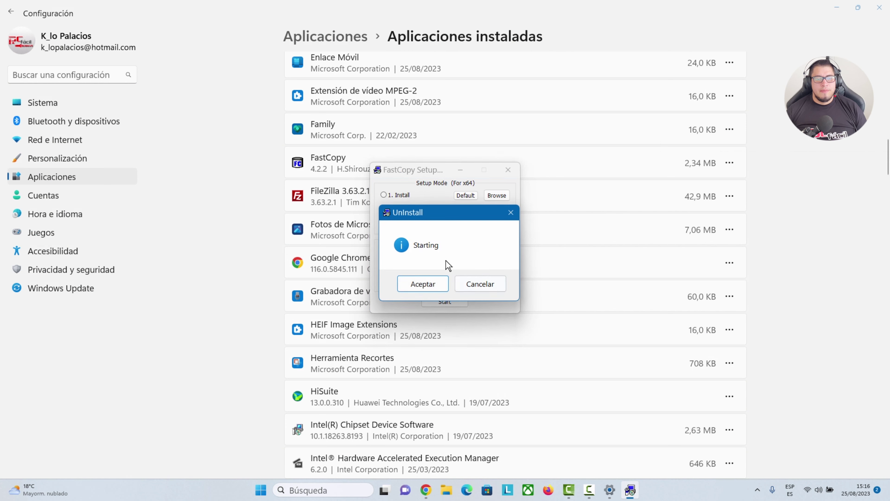
pyautogui.click(423, 283)
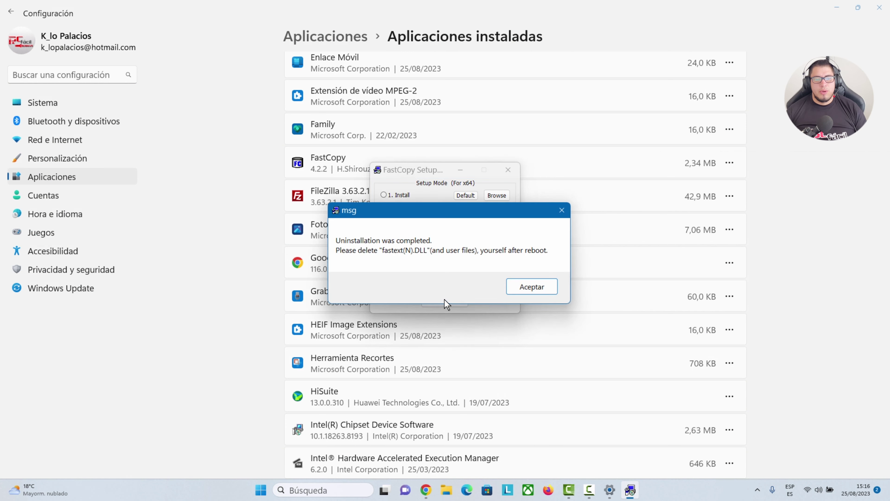
pyautogui.click(532, 286)
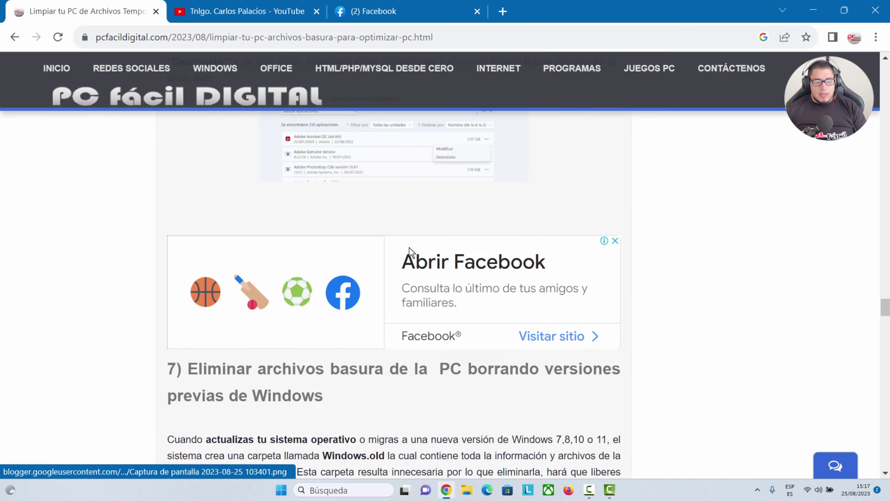
# Switch to Chrome, read section 7 of the article on deleting the Windows.old folder, and minimize the browser
pyautogui.scroll(-5, 235, 279)
pyautogui.scroll(5, 235, 279)
pyautogui.scroll(-4, 235, 279)
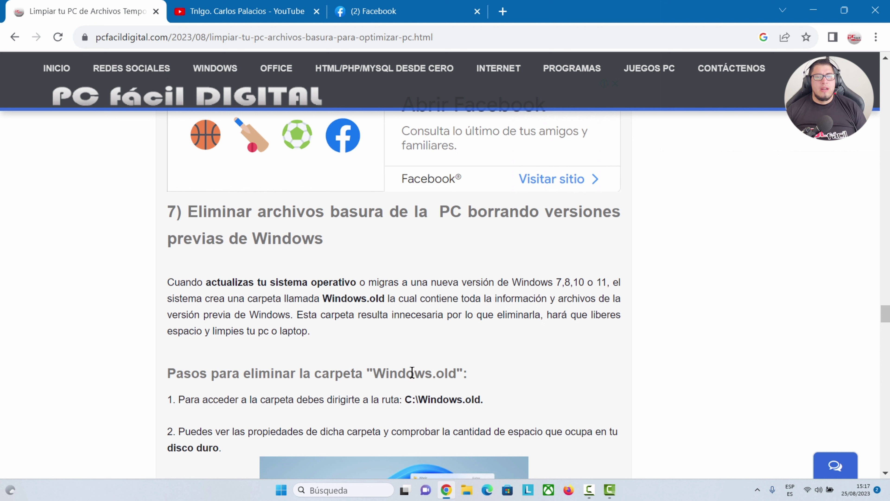
pyautogui.scroll(-4, 412, 372)
pyautogui.moveTo(457, 212); pyautogui.dragTo(378, 214)
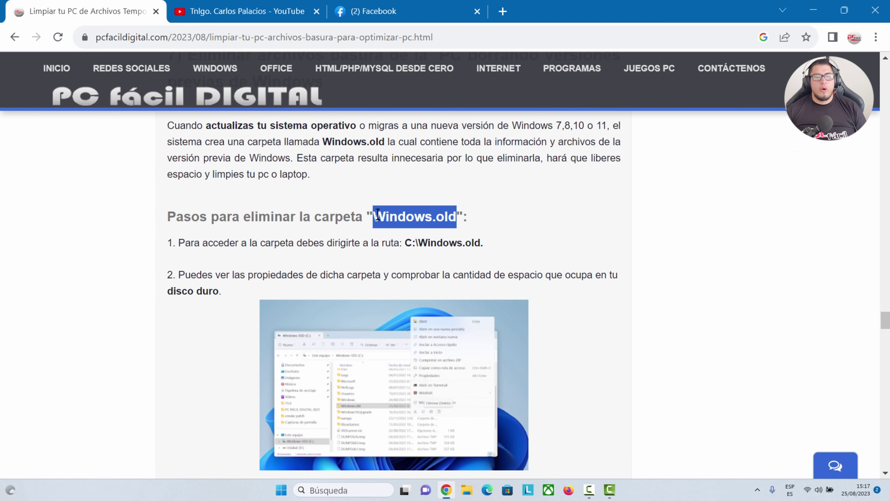
pyautogui.click(814, 9)
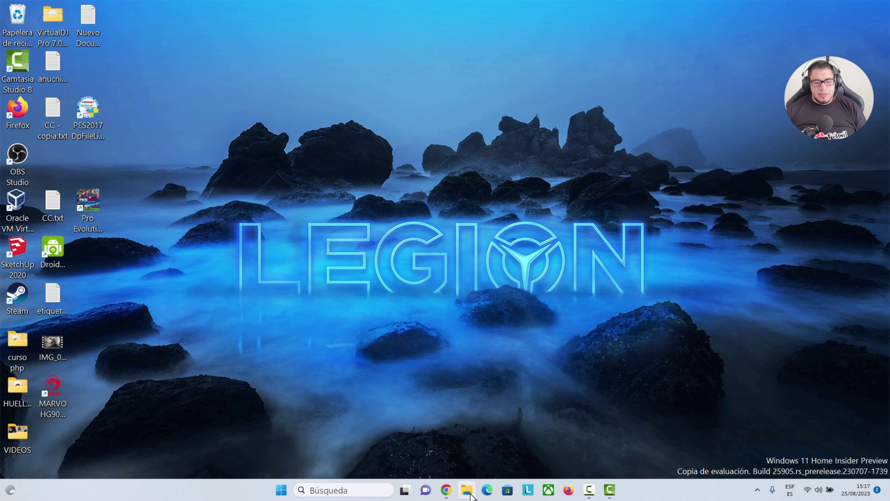
# Open the Windows-SSD (C:) drive in File Explorer and select the Windows.old folder
pyautogui.press('super+e')
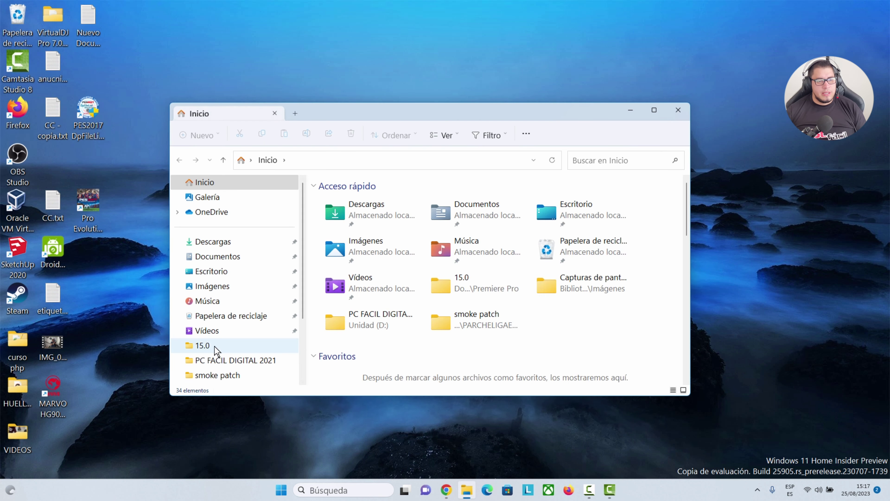
pyautogui.scroll(-3, 215, 347)
pyautogui.click(225, 347)
pyautogui.scroll(-3, 357, 237)
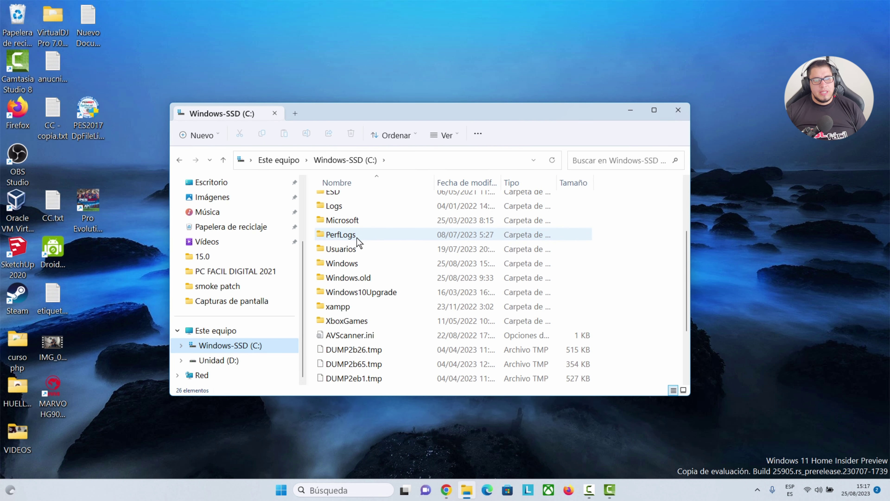
pyautogui.click(347, 264)
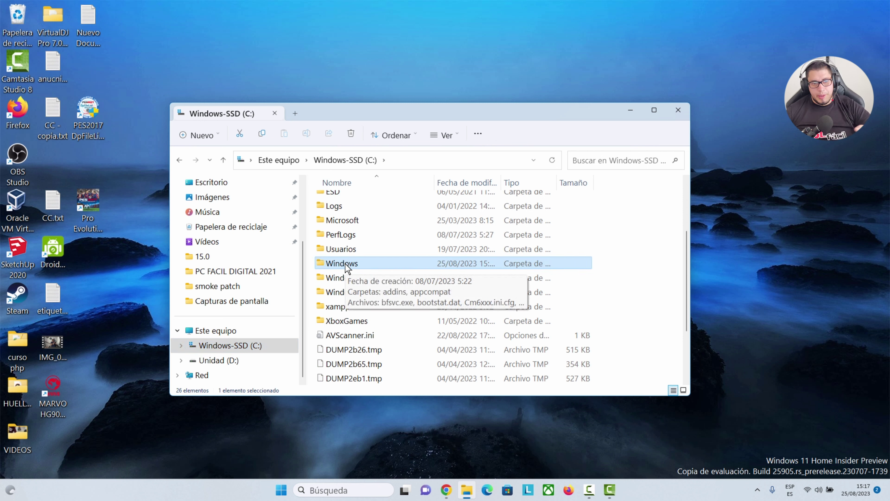
pyautogui.click(361, 276)
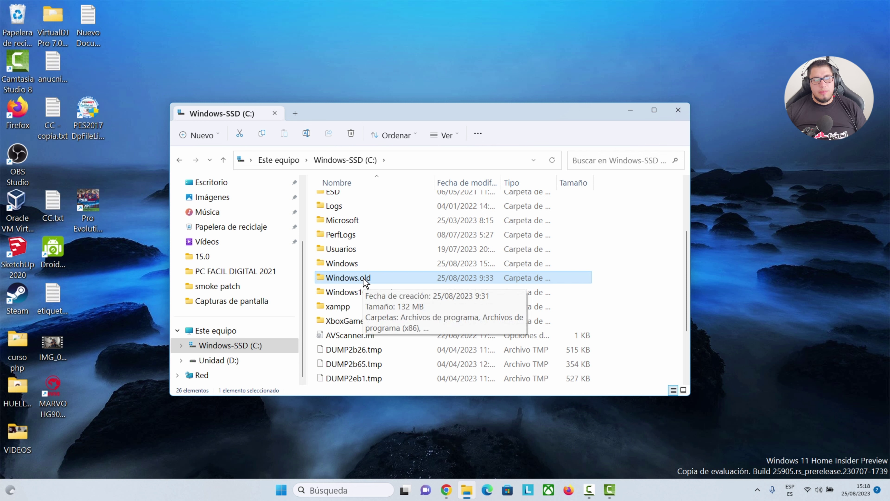
# Check the size on disk of Windows.old in its properties and close them
pyautogui.rightClick(363, 278)
pyautogui.click(402, 245)
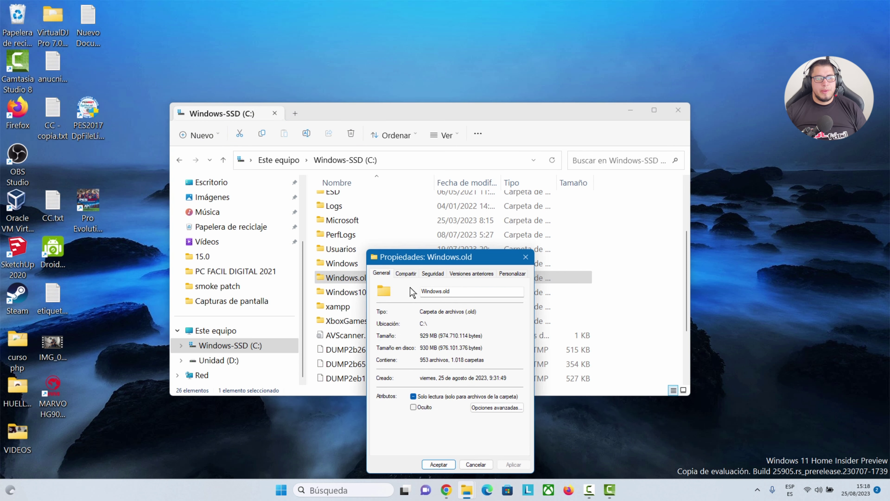
pyautogui.moveTo(442, 351); pyautogui.dragTo(420, 349)
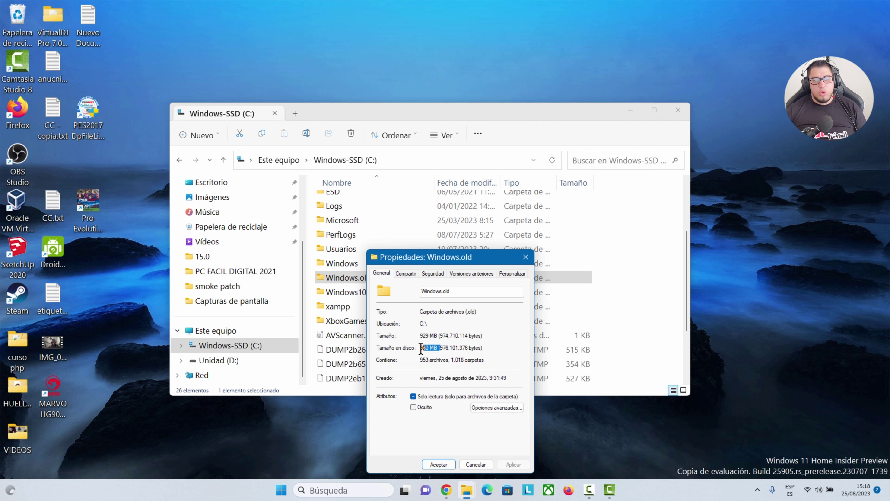
pyautogui.click(526, 257)
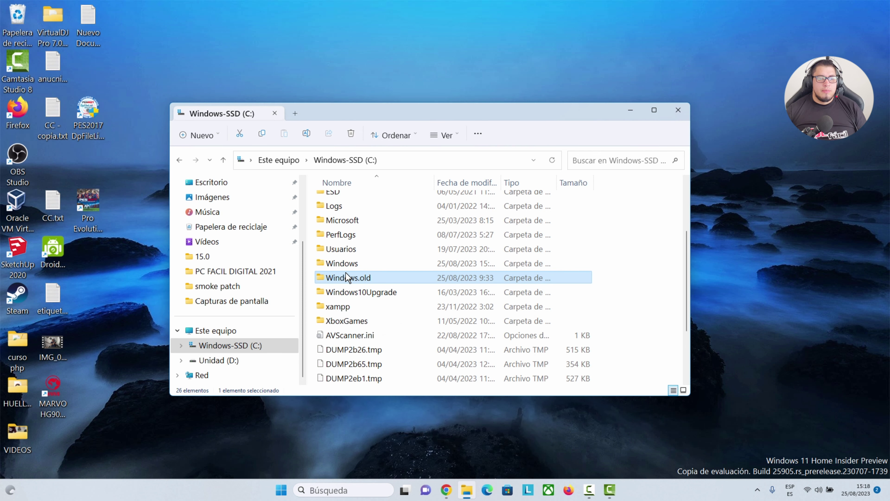
# Inspect Windows.old and its Archivos de programa subfolder, then return to C: and bring up the options for Windows.old
pyautogui.moveTo(343, 278)
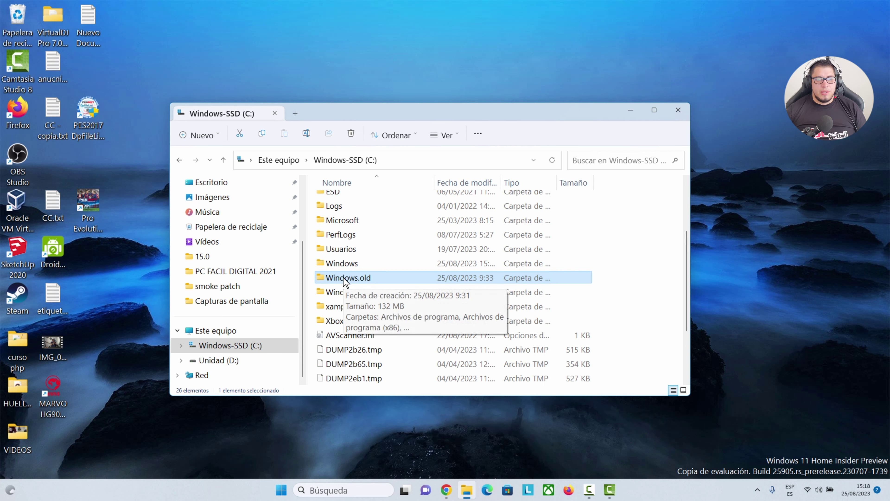
pyautogui.doubleClick(343, 278)
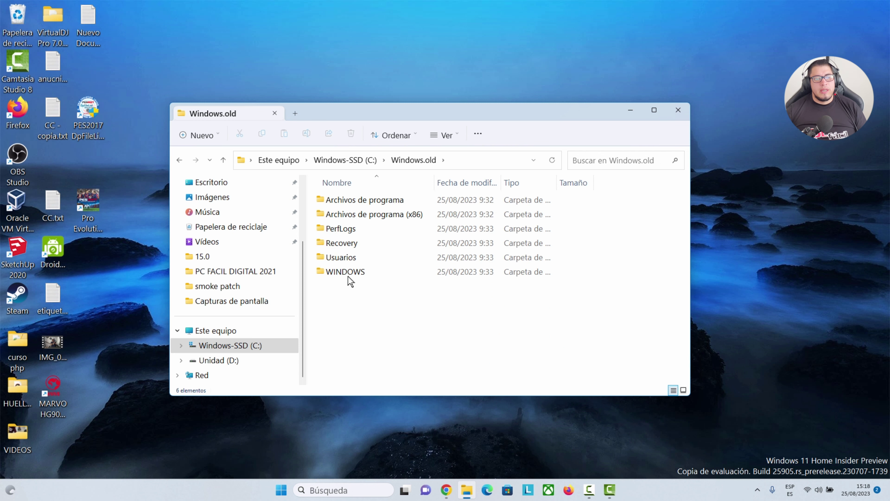
pyautogui.doubleClick(372, 199)
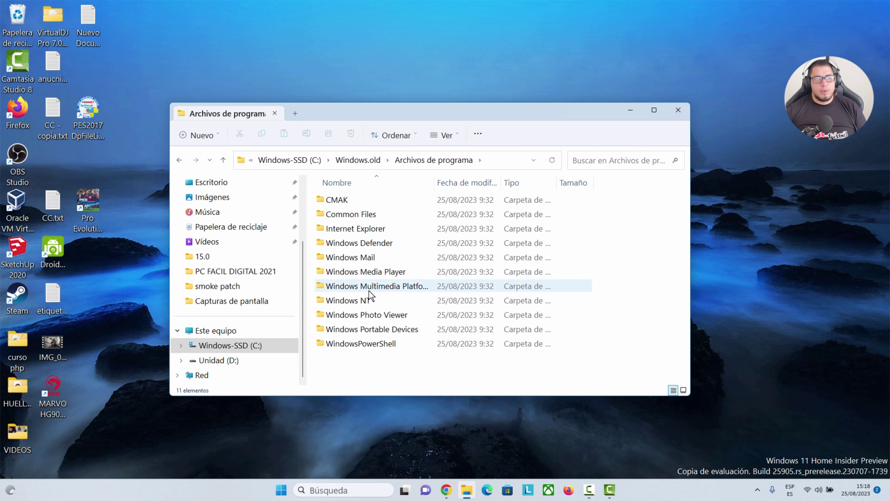
pyautogui.click(361, 161)
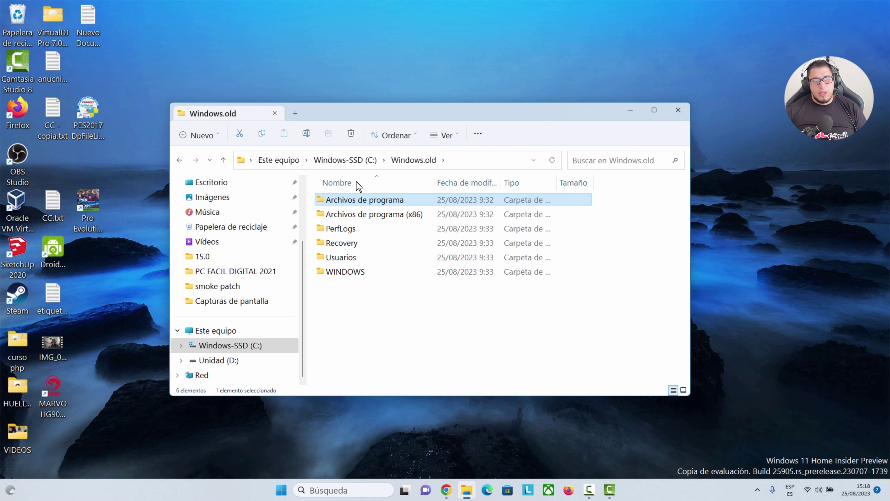
pyautogui.click(365, 162)
pyautogui.scroll(-2, 354, 337)
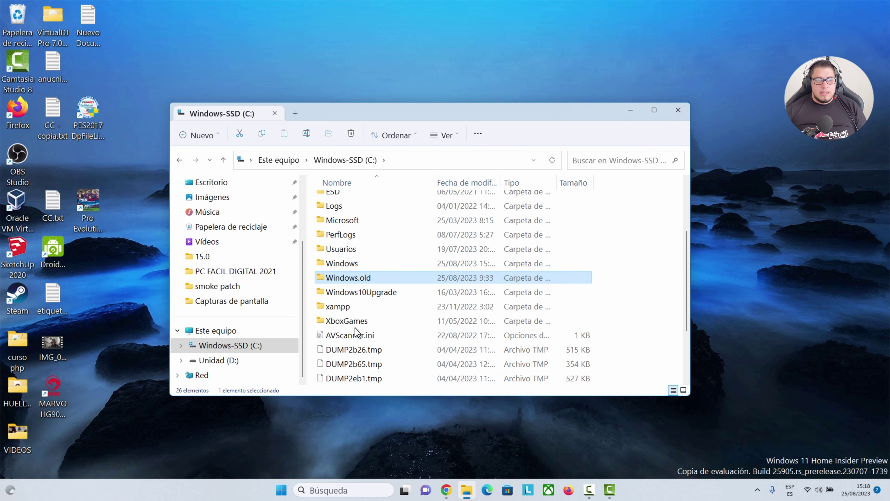
pyautogui.rightClick(342, 282)
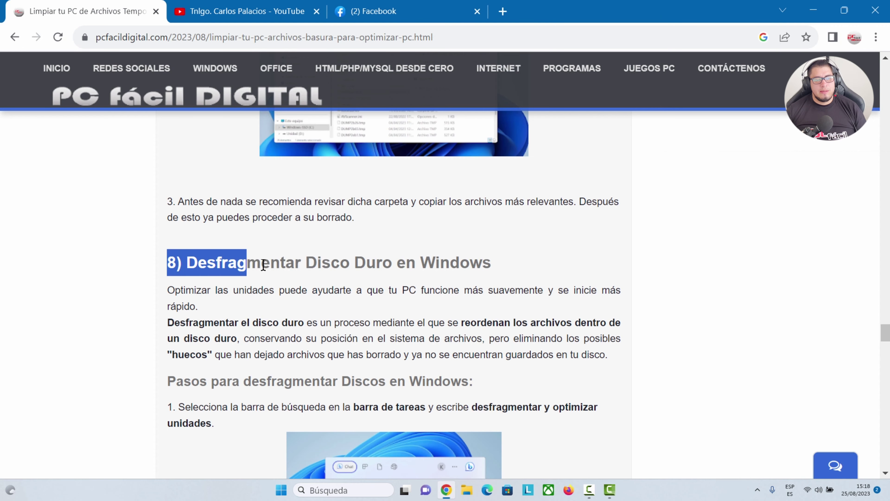
# Following section 8 of the article, launch Desfragmentar y optimizar unidades by searching "desfrag" and optimize Unidad (D:)
pyautogui.moveTo(263, 266); pyautogui.dragTo(500, 281)
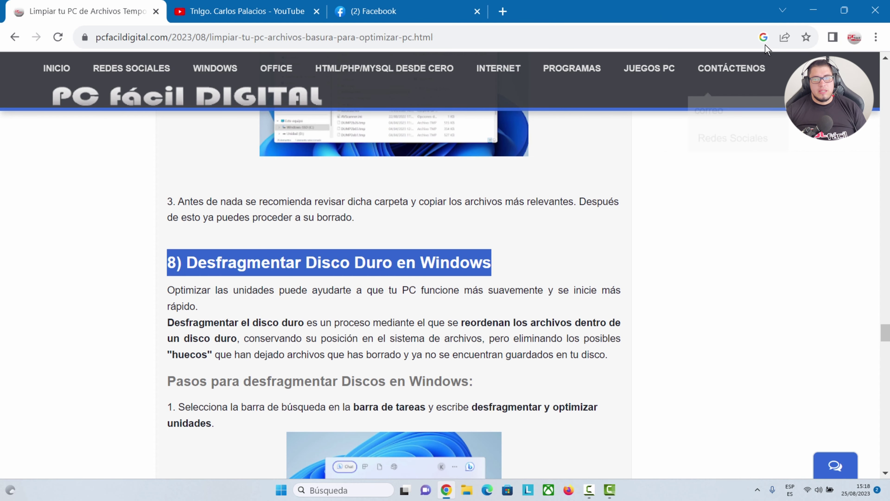
pyautogui.click(813, 10)
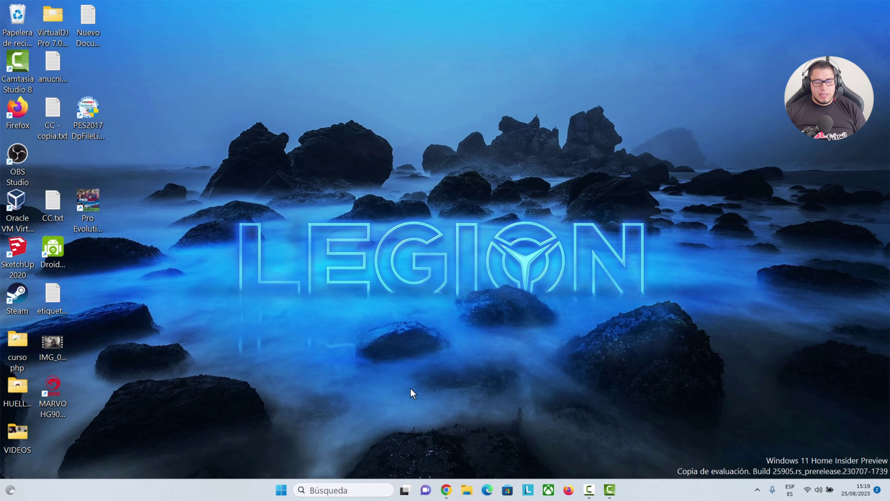
pyautogui.click(319, 490)
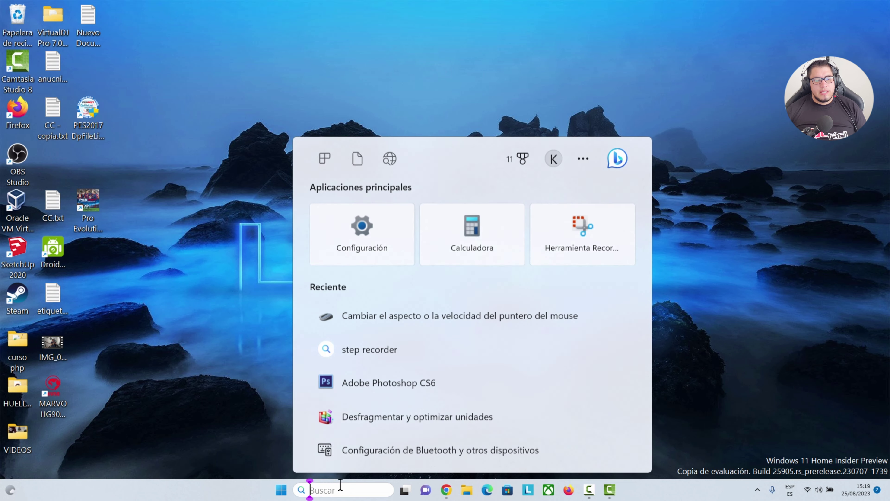
pyautogui.write('desfrag')
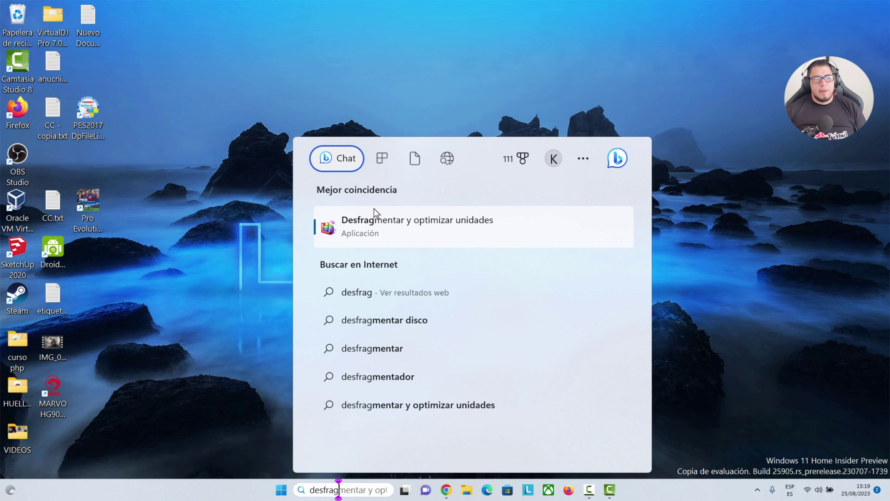
pyautogui.click(447, 221)
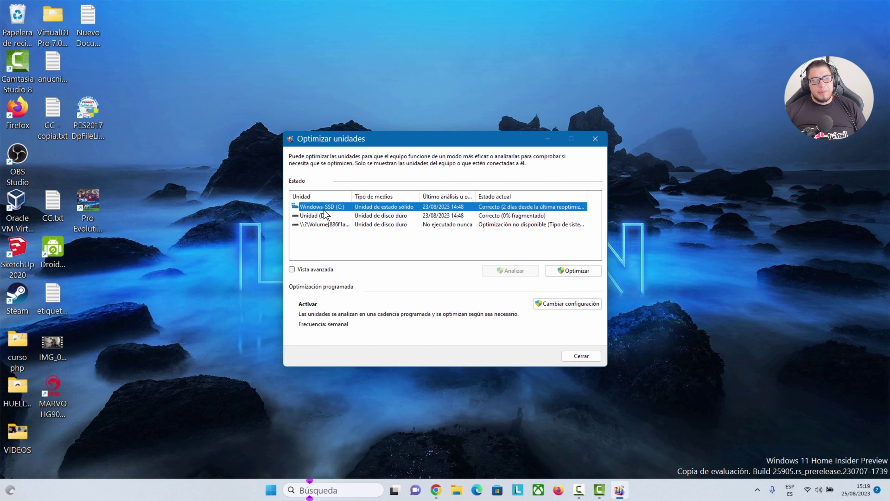
pyautogui.click(314, 215)
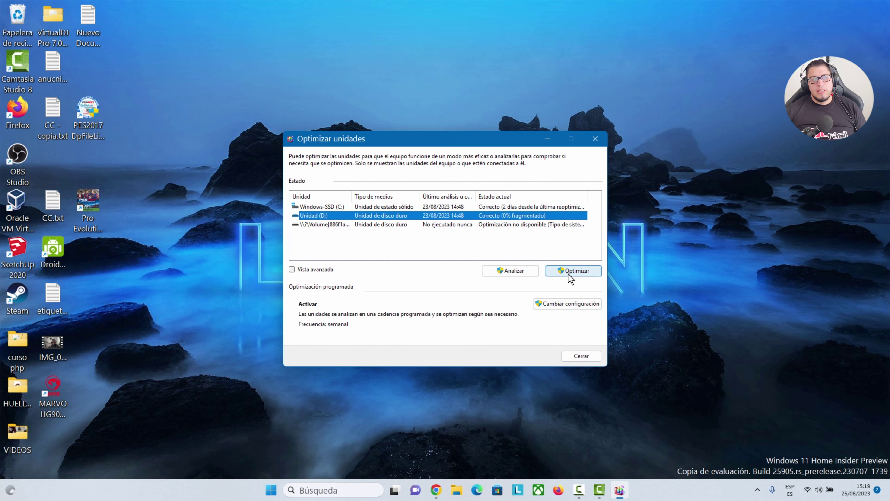
pyautogui.click(580, 274)
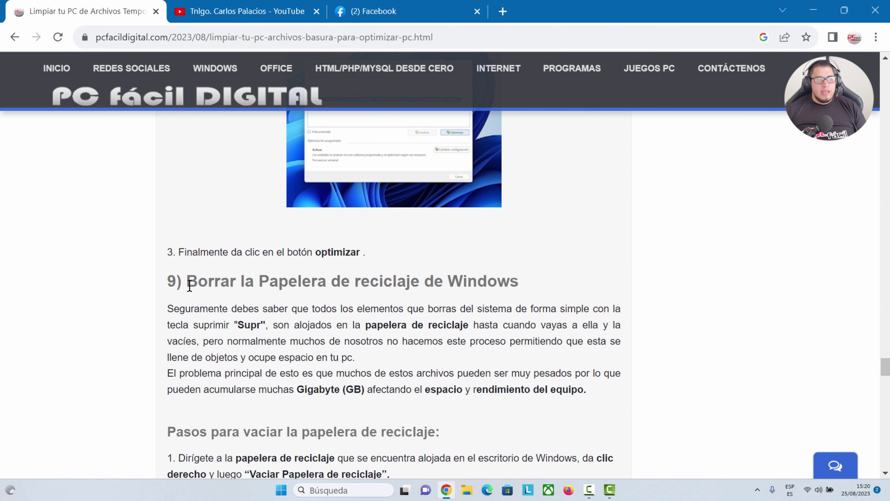
# Following section 9 of the article, go to the desktop and empty the Papelera de reciclaje, confirming the permanent deletion
pyautogui.moveTo(188, 280); pyautogui.dragTo(514, 280)
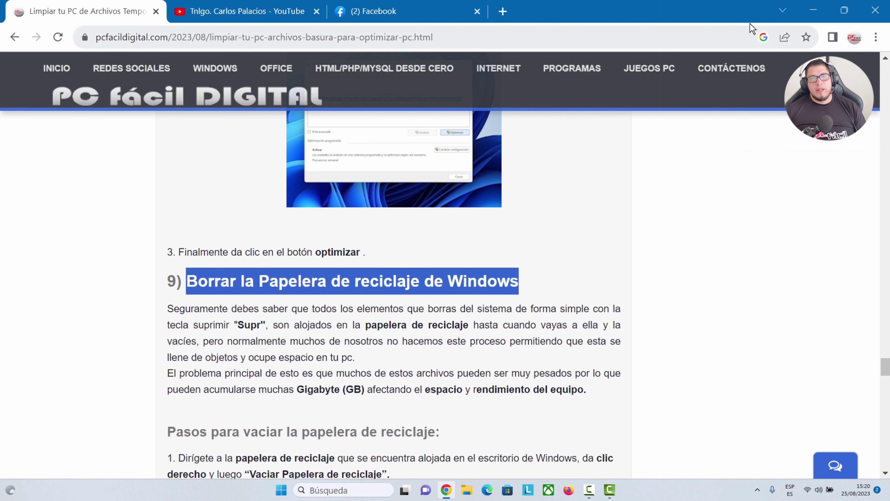
pyautogui.click(814, 12)
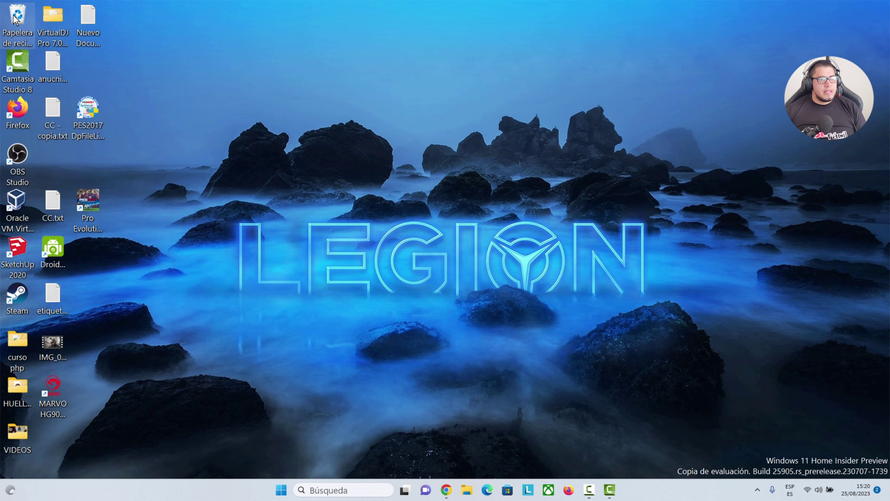
pyautogui.click(20, 17)
pyautogui.rightClick(18, 21)
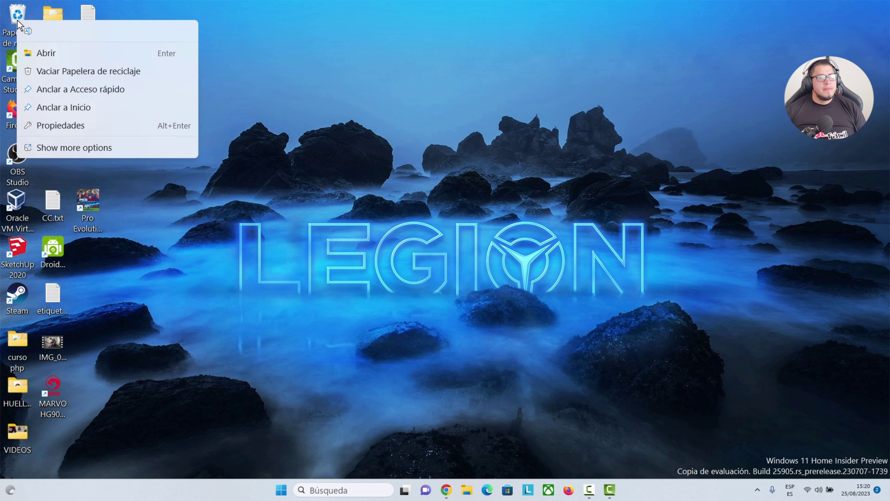
pyautogui.click(84, 69)
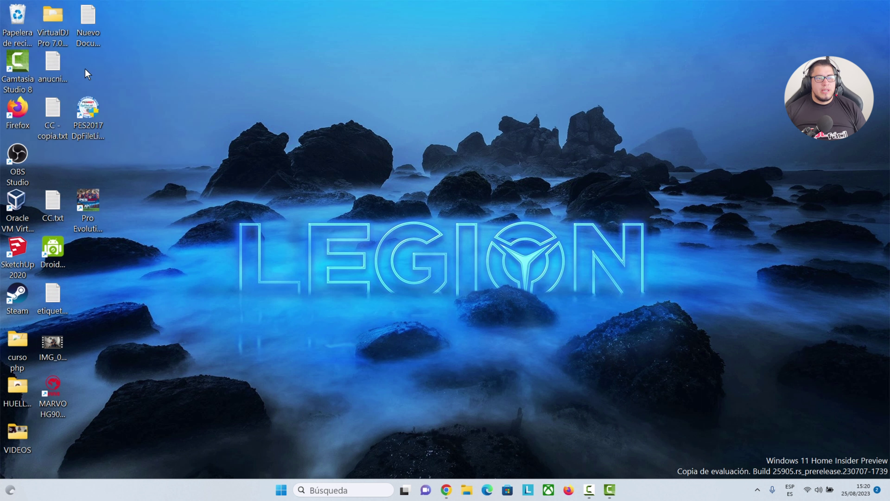
pyautogui.click(480, 256)
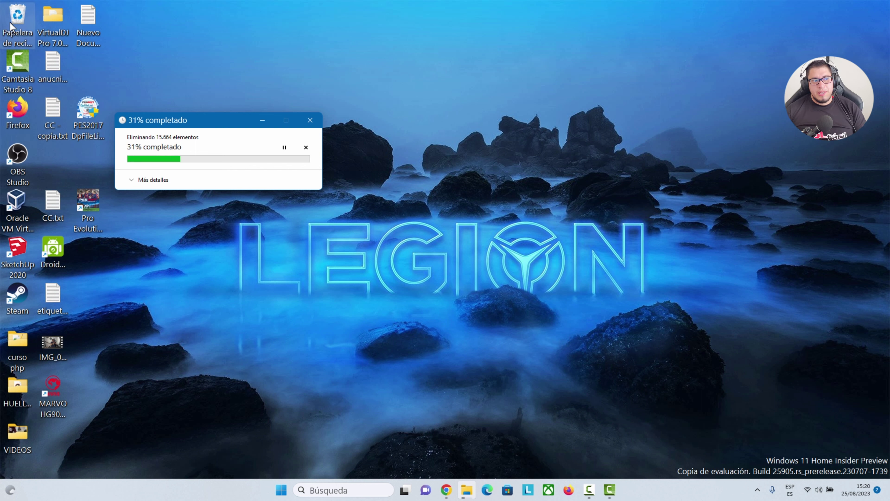
pyautogui.click(18, 17)
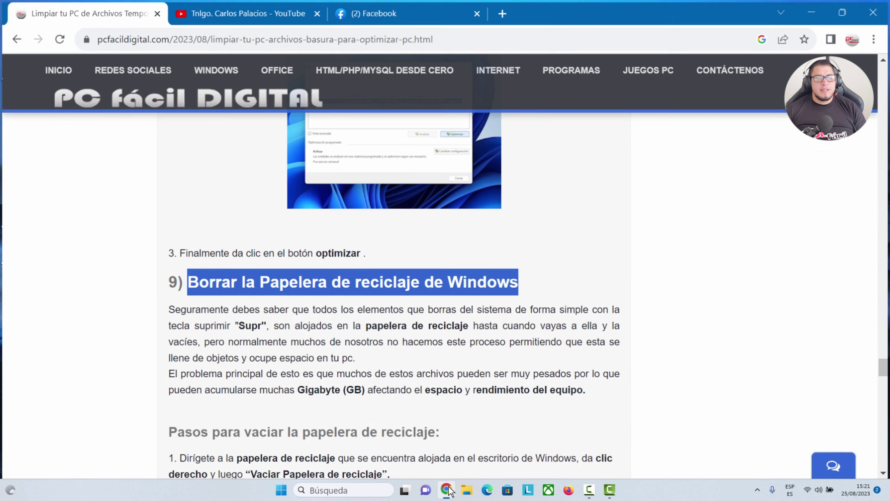
# Return to the article in the browser and review section 10 on removing junk files with CCleaner, including its official download link
pyautogui.click(446, 490)
pyautogui.scroll(8, 421, 338)
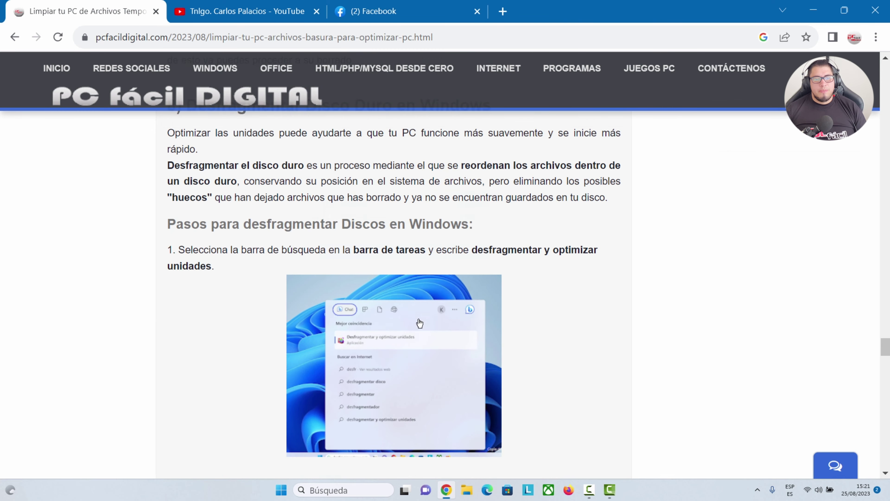
pyautogui.scroll(-14, 410, 319)
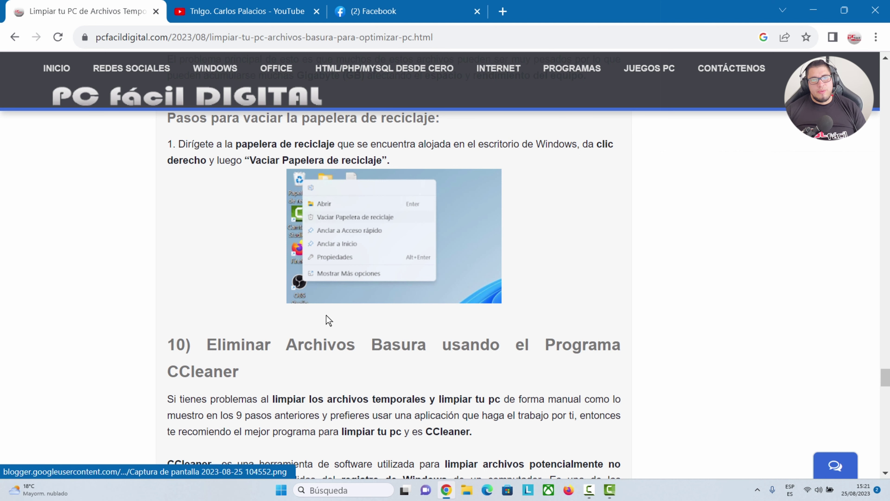
pyautogui.moveTo(249, 380); pyautogui.dragTo(169, 373)
pyautogui.scroll(-4, 320, 385)
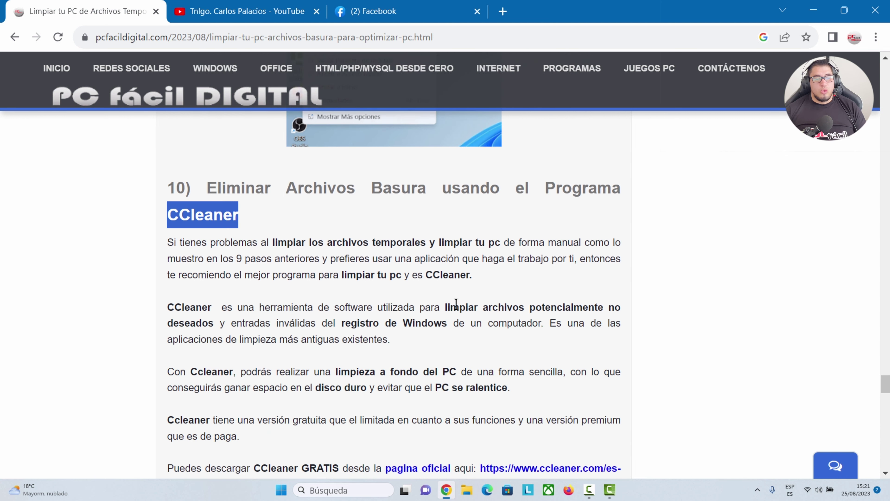
pyautogui.scroll(-4, 406, 362)
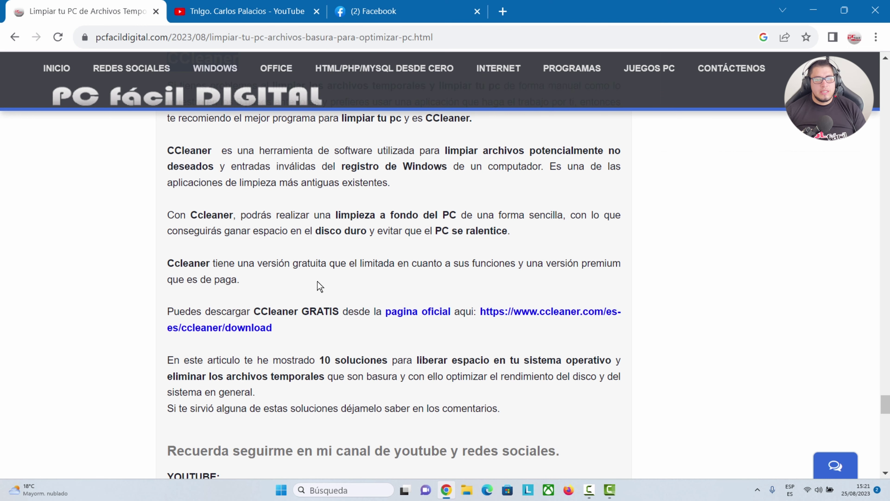